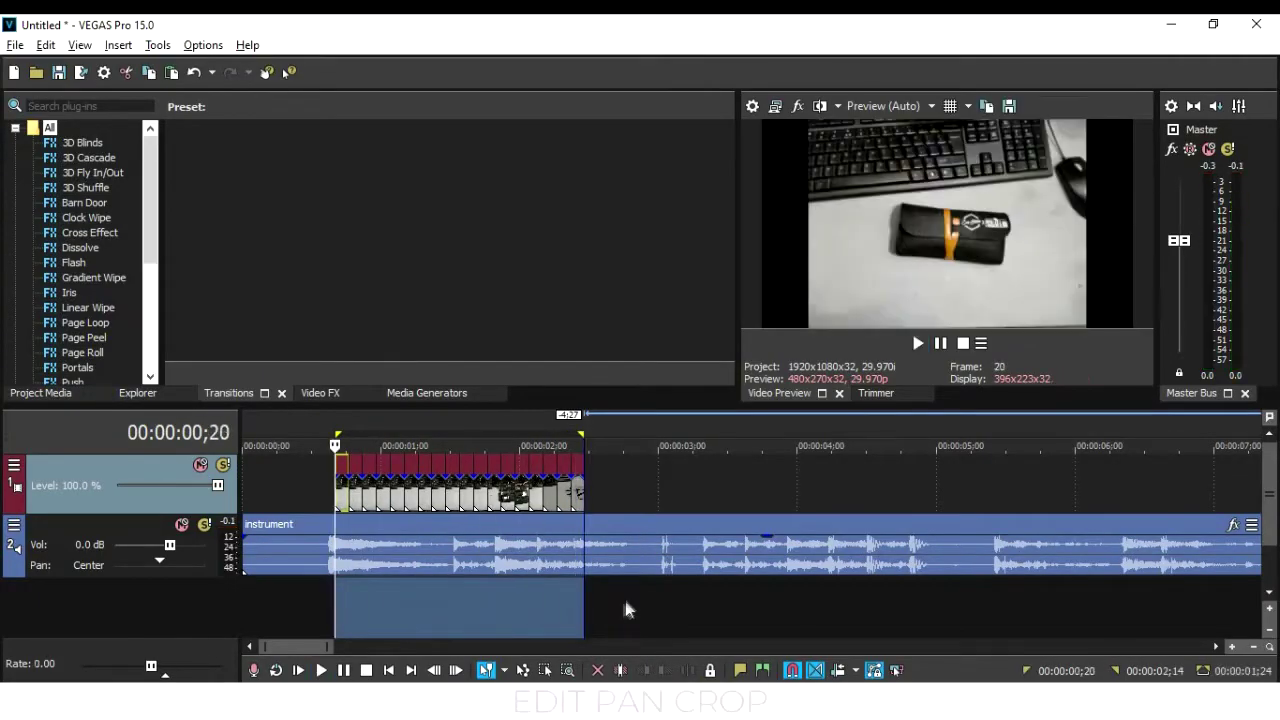
Set the first image's pan/crop to match the output aspect
left_click(341, 490)
scroll(341, 490, "up", 4)
left_click(748, 466)
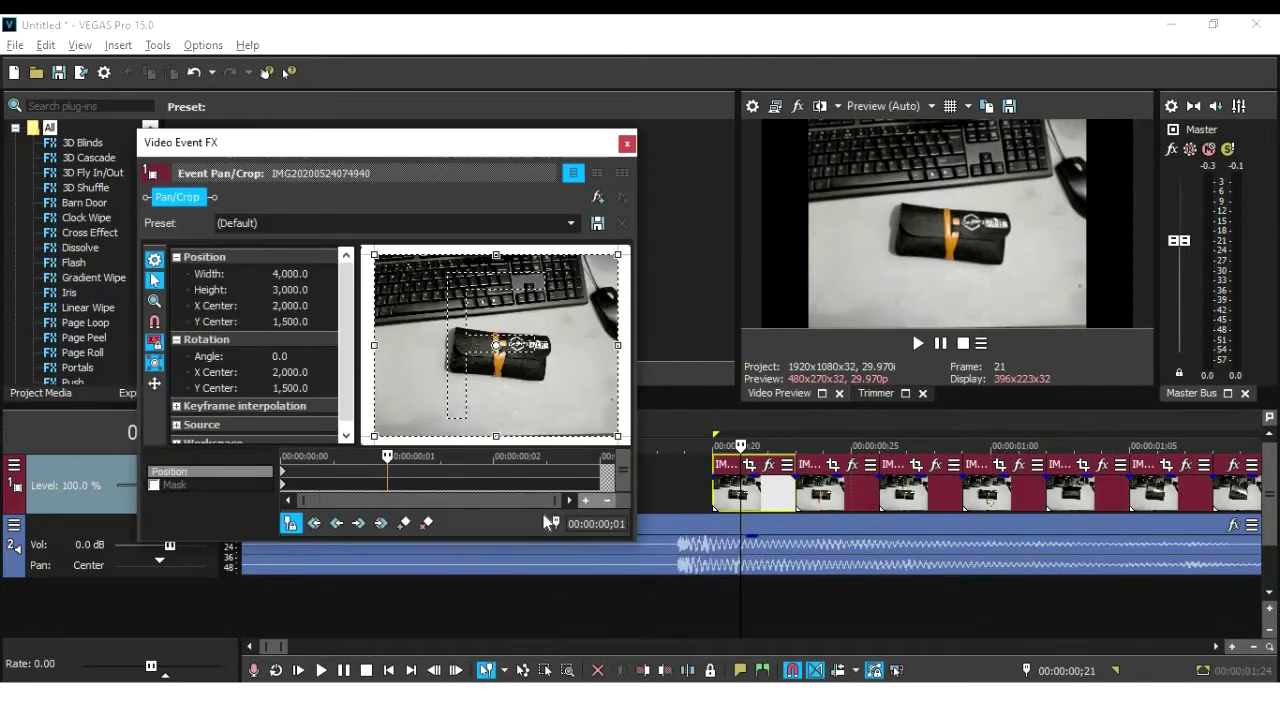
right_click(506, 347)
left_click(571, 443)
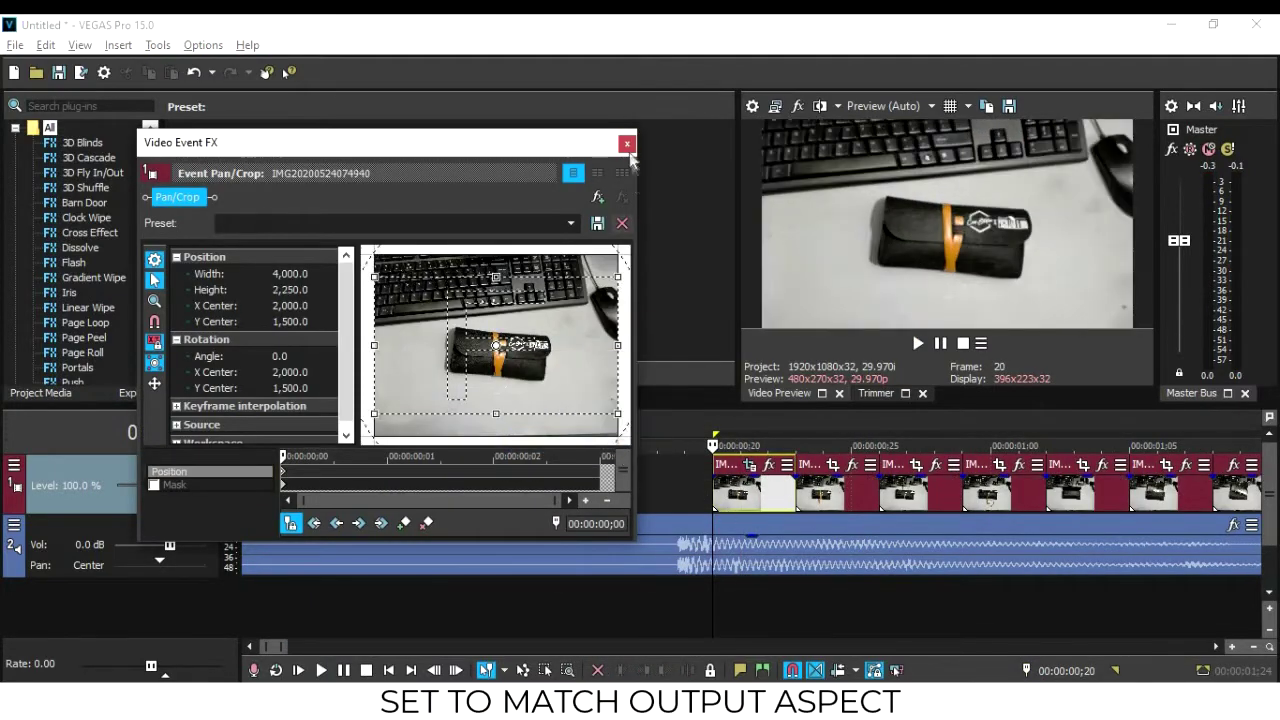
Copy the first image's event attributes and paste them onto all the other images in the sequence
right_click(752, 490)
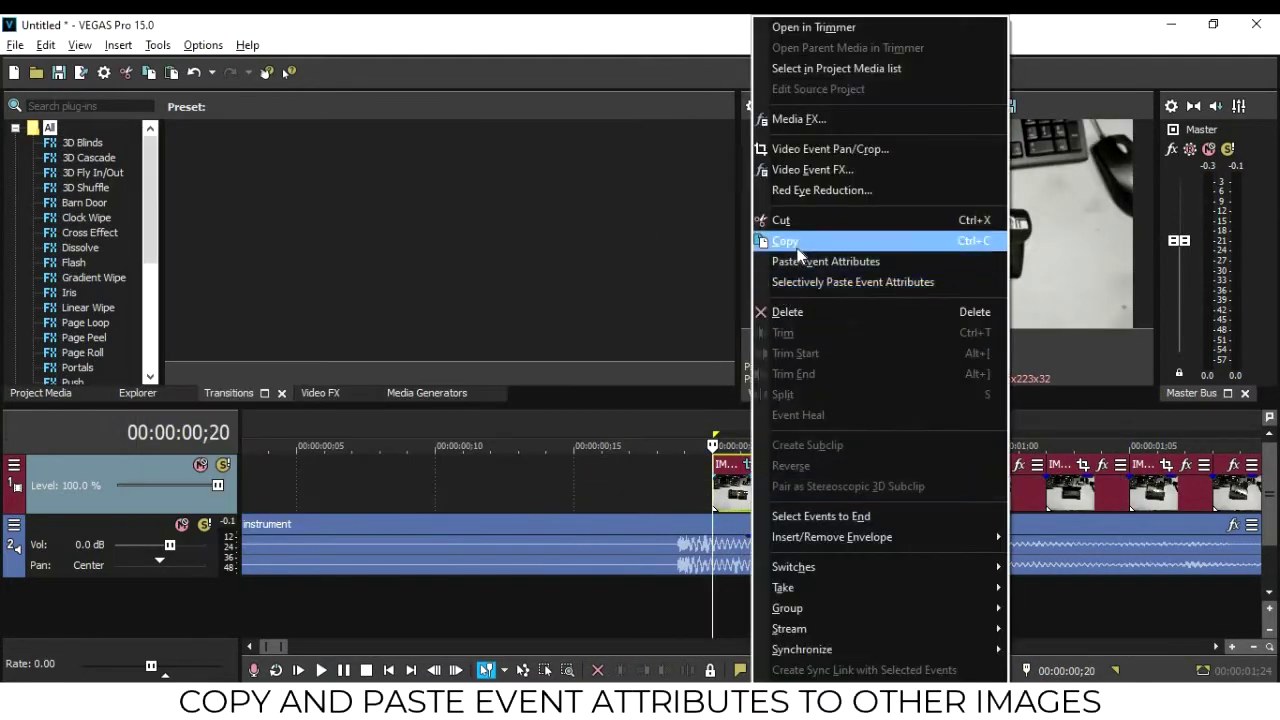
left_click(797, 248)
scroll(492, 498, "down", 4)
left_click(473, 494)
left_click(915, 496, "shift")
right_click(915, 495)
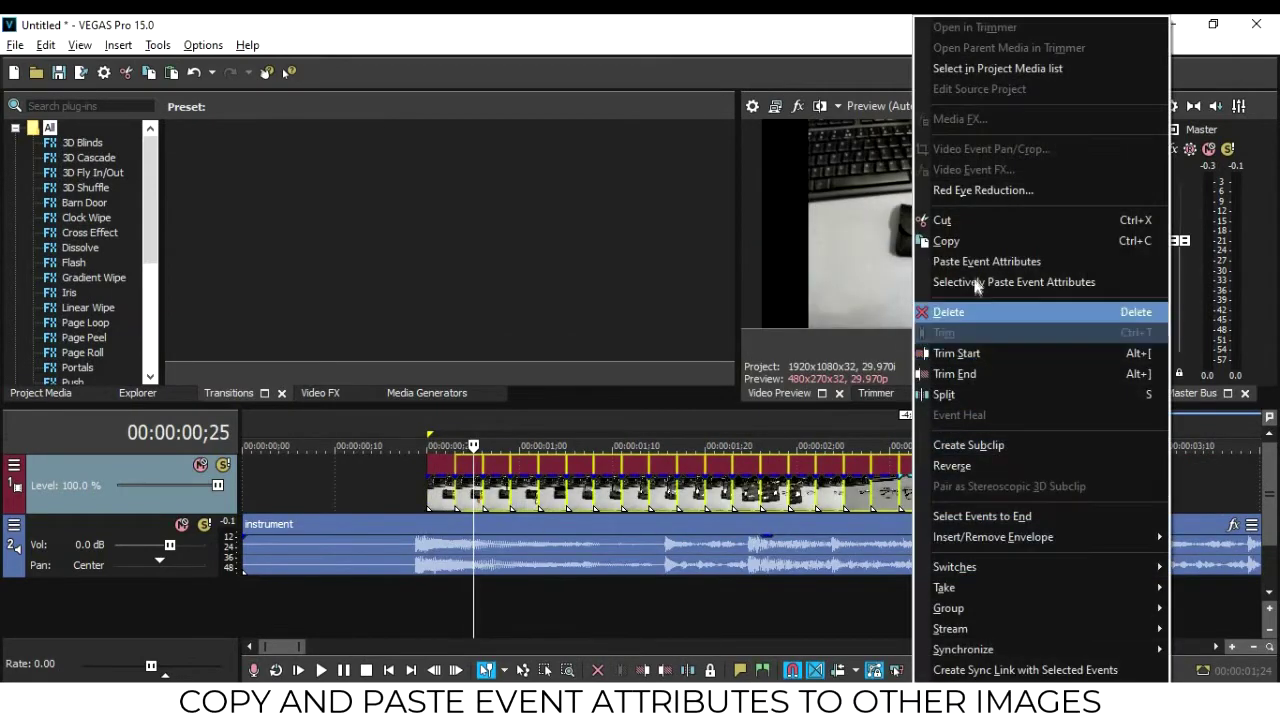
left_click(975, 252)
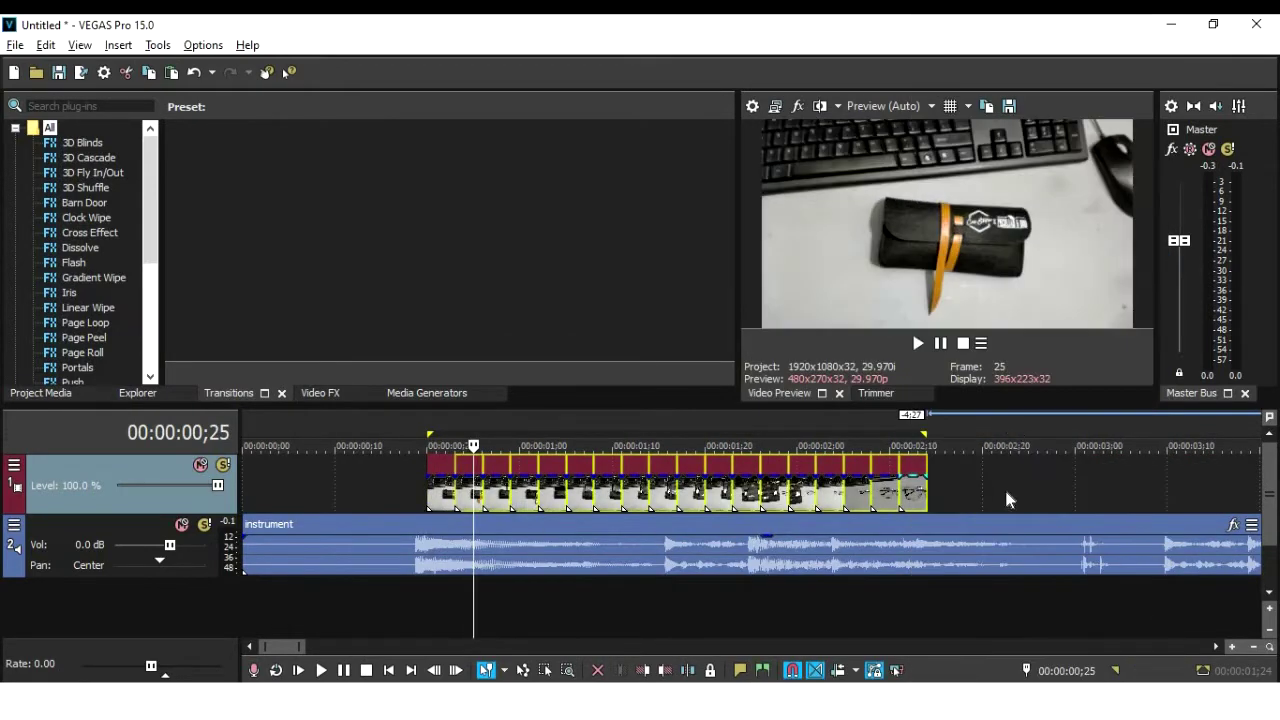
Add VEGAS Brightness and Contrast to the dull glasses image at 00:00:02;05, with brightness 0.150 and contrast 0.250
left_click(813, 493)
scroll(1032, 530, "up", 3)
key("Right")
key("Right")
key("Right")
key("Left")
key("Right")
key("Left")
key("Right")
left_click(881, 466)
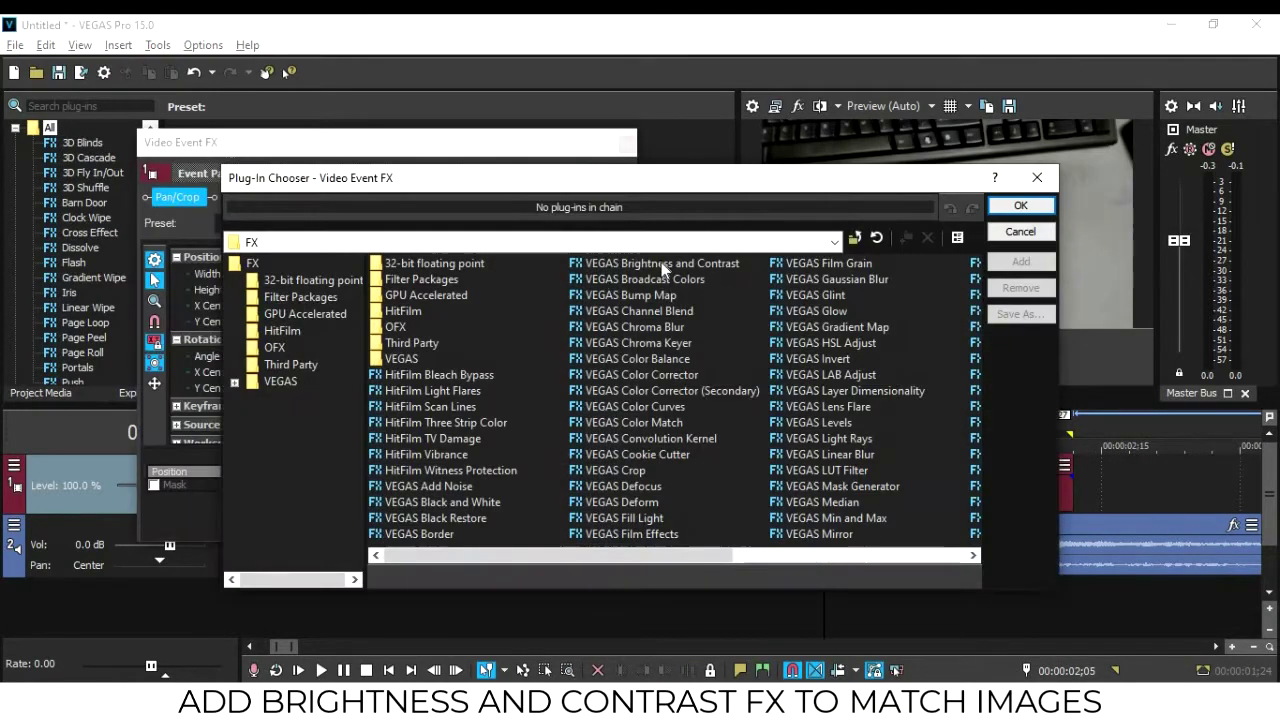
double_click(666, 265)
left_click(1019, 206)
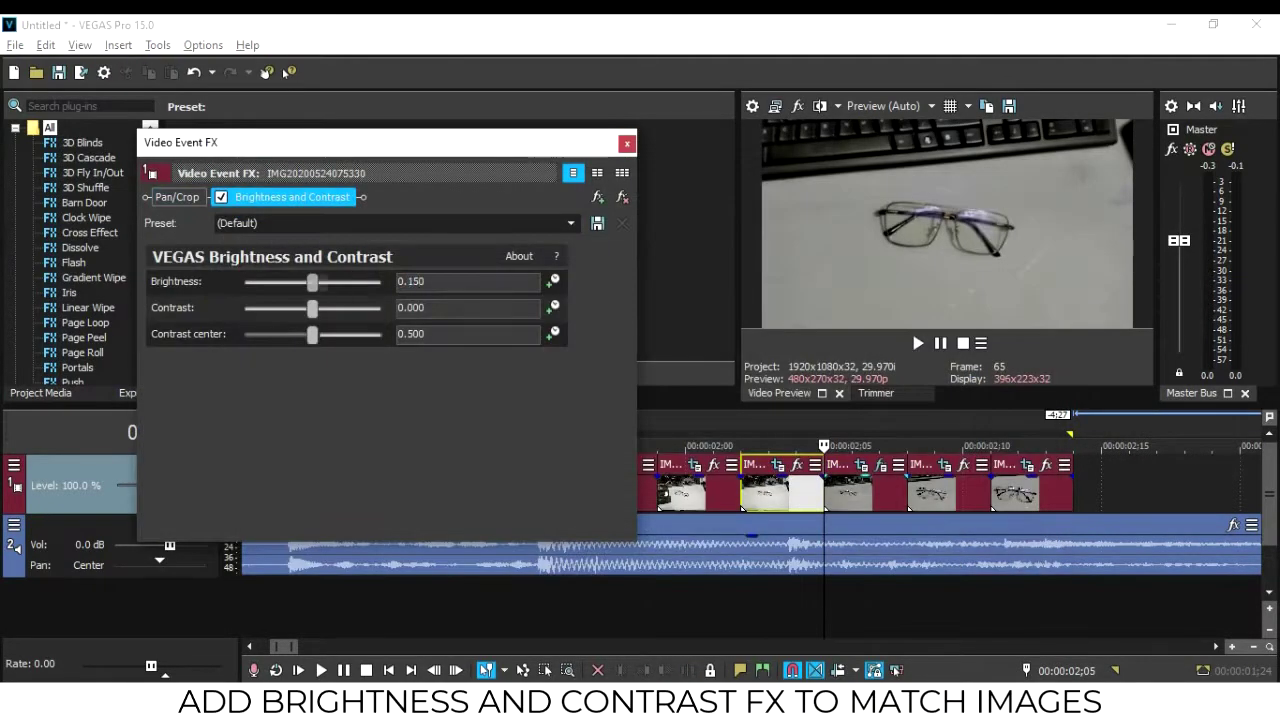
left_click_drag(312, 282, 322, 282)
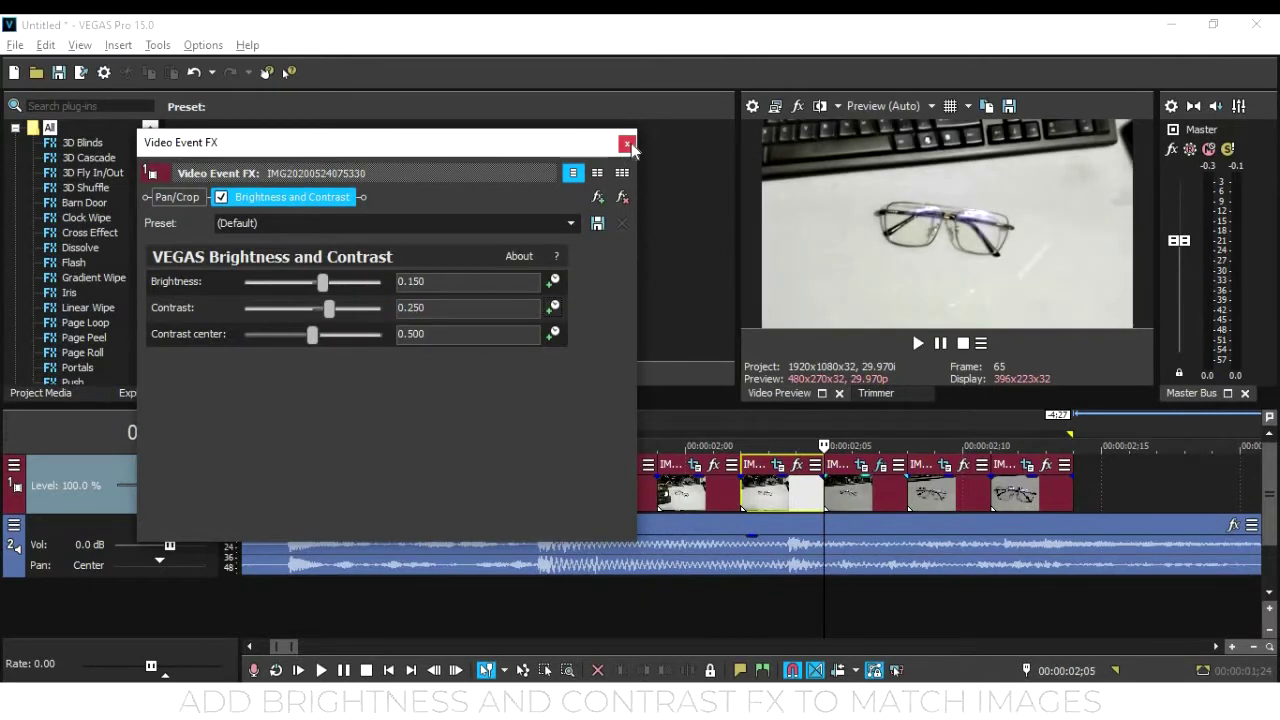
Copy the brightened glasses image's event attributes onto the last two images and play back the sequence
right_click(879, 482)
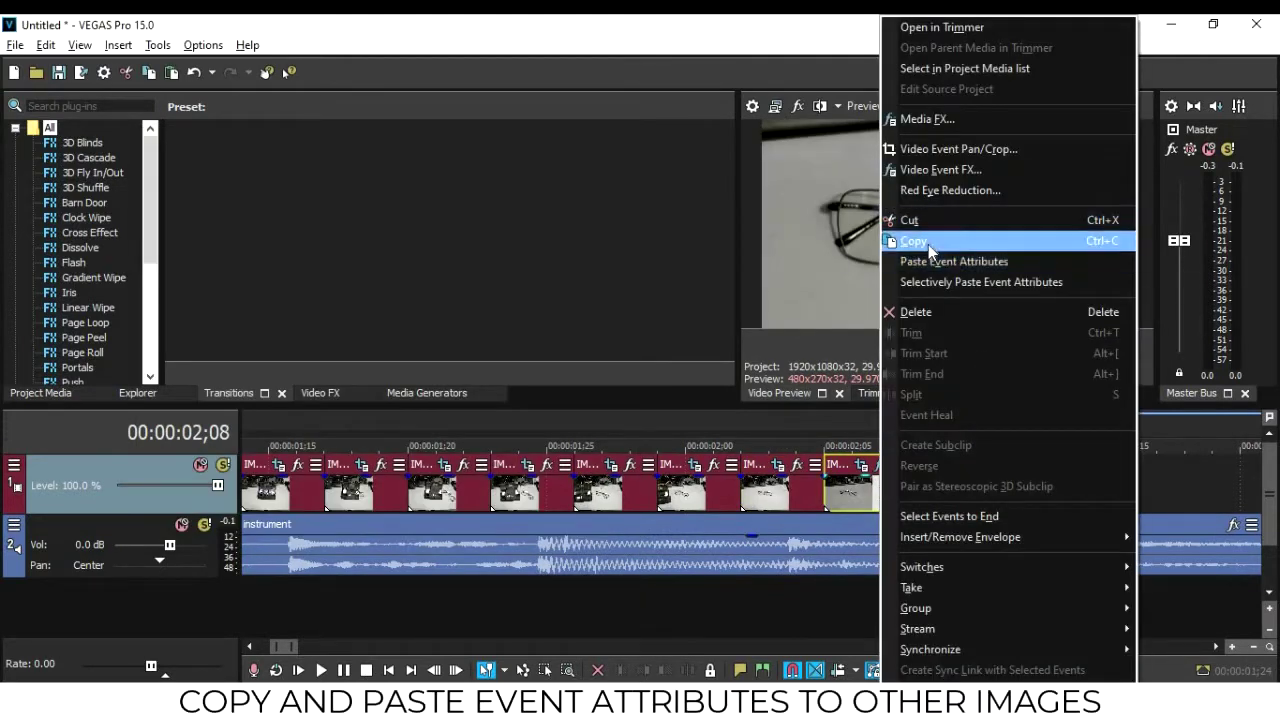
left_click(928, 244)
left_click(962, 490)
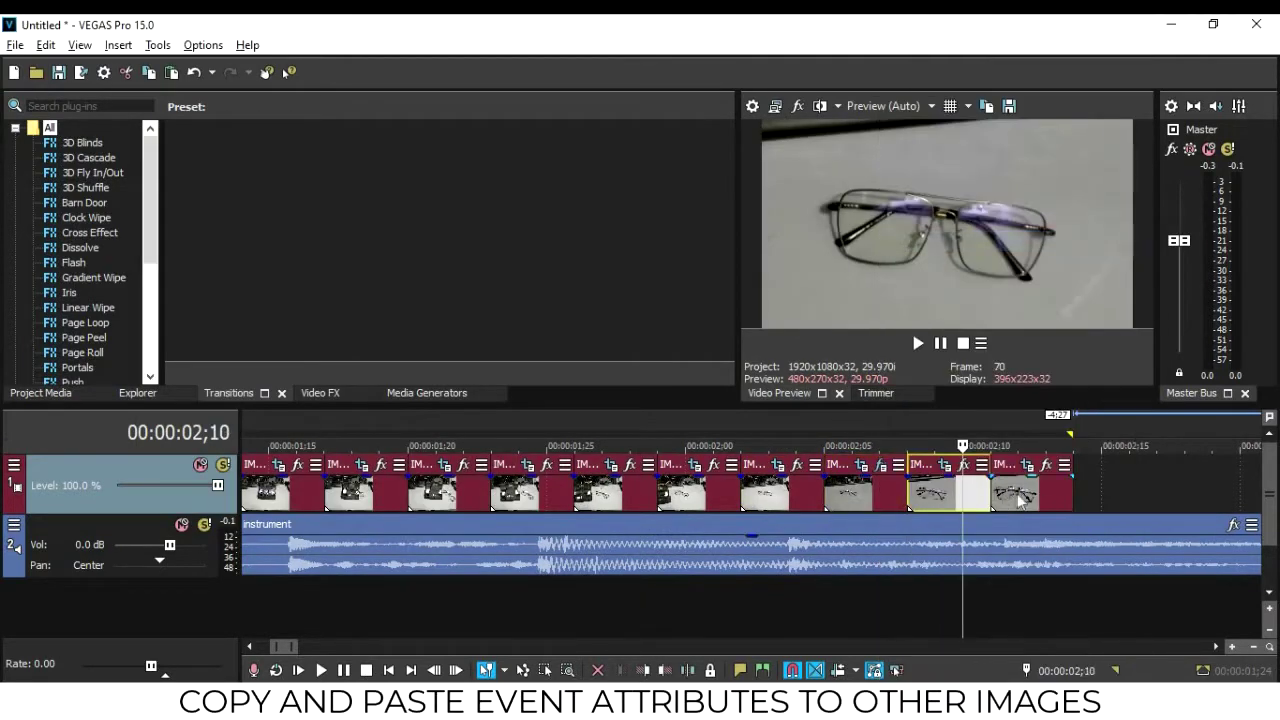
left_click(1017, 493, "ctrl")
right_click(1017, 495)
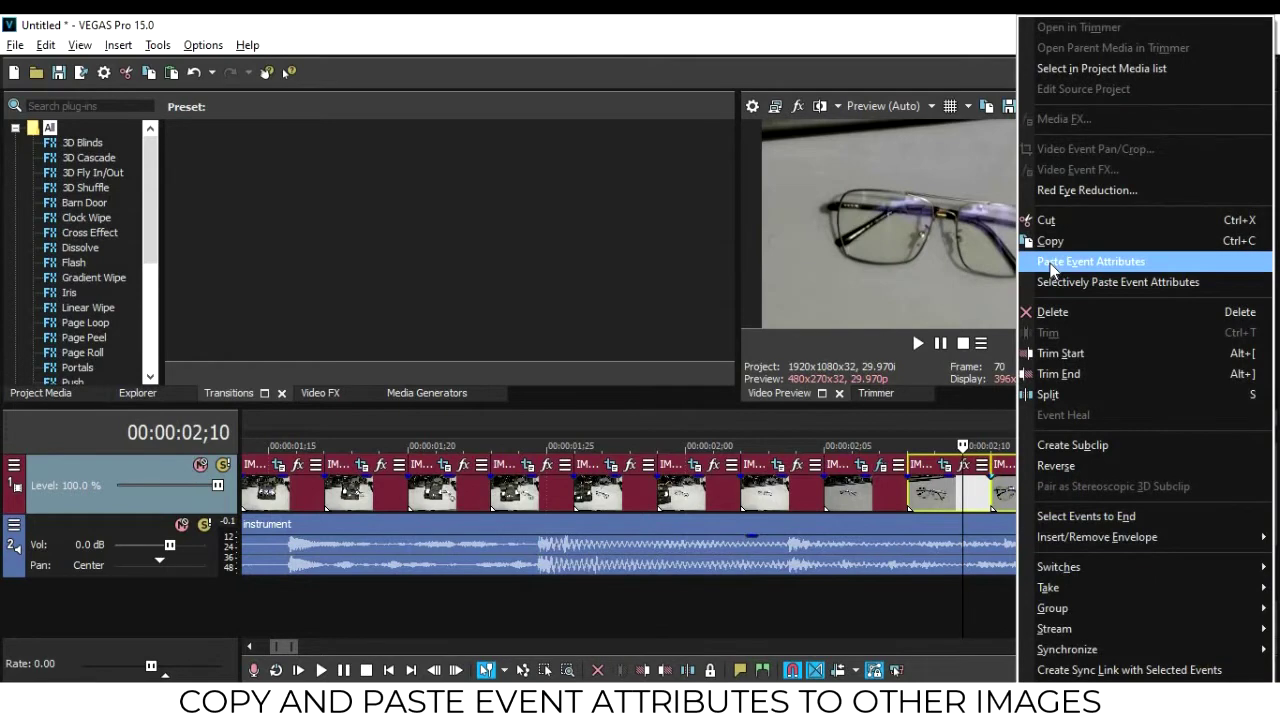
left_click(1050, 262)
scroll(600, 490, "down", 5)
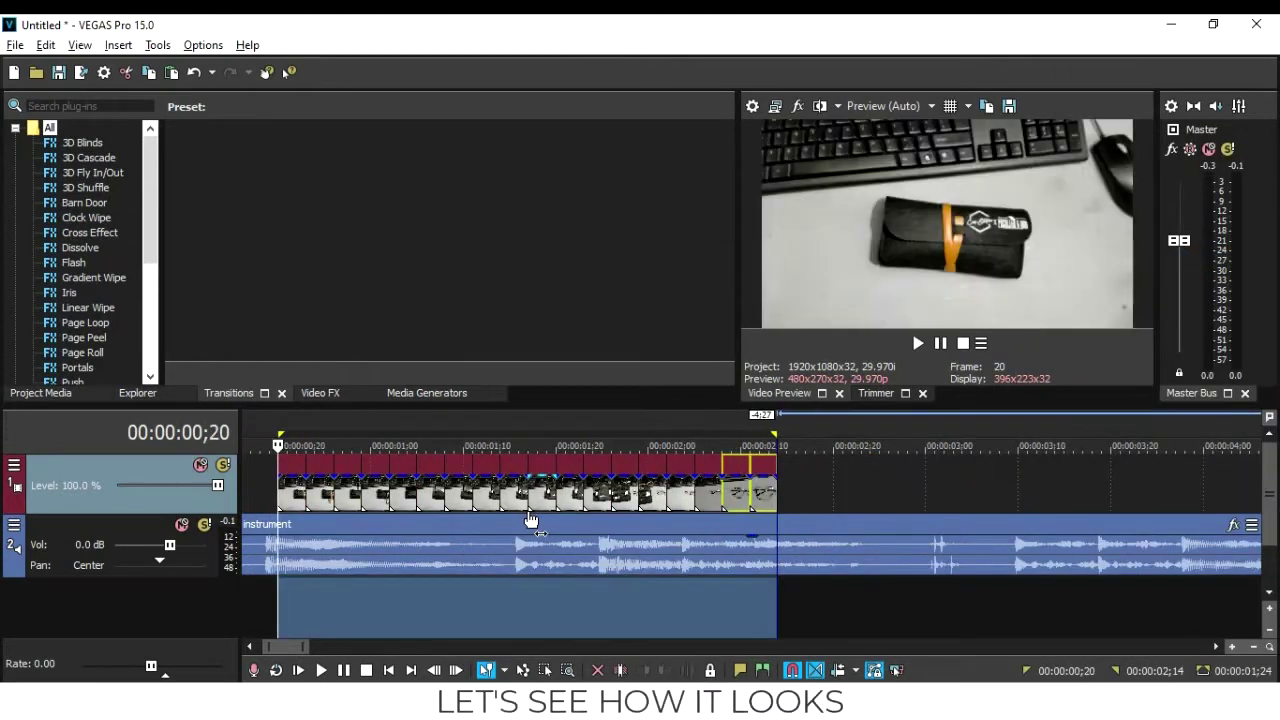
key("space")
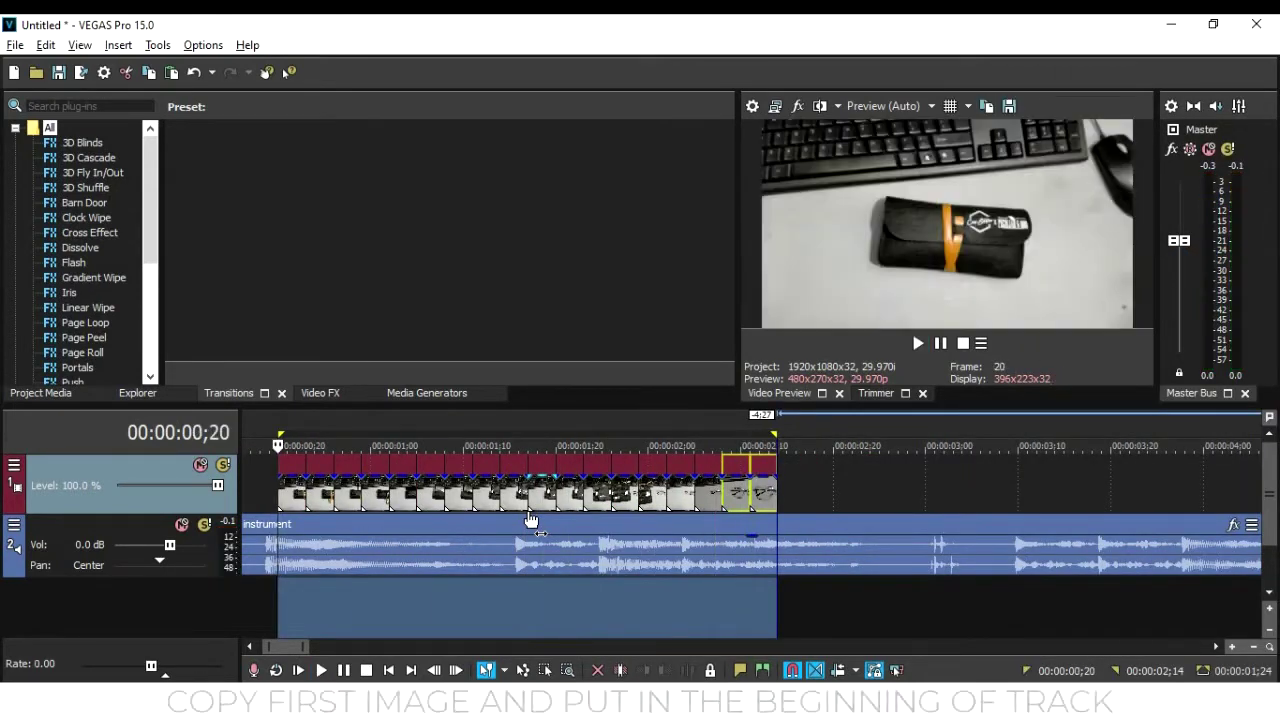
Copy the first wallet image to the start of the video track and extend it to 00:00:00;20
left_click(294, 508)
scroll(638, 502, "up", 3)
left_click(288, 502)
key("ctrl+v")
left_click_drag(306, 494, 612, 490)
Edit the opening image's pan/crop keyframes to animate its framing, and play back the result
left_click(566, 467)
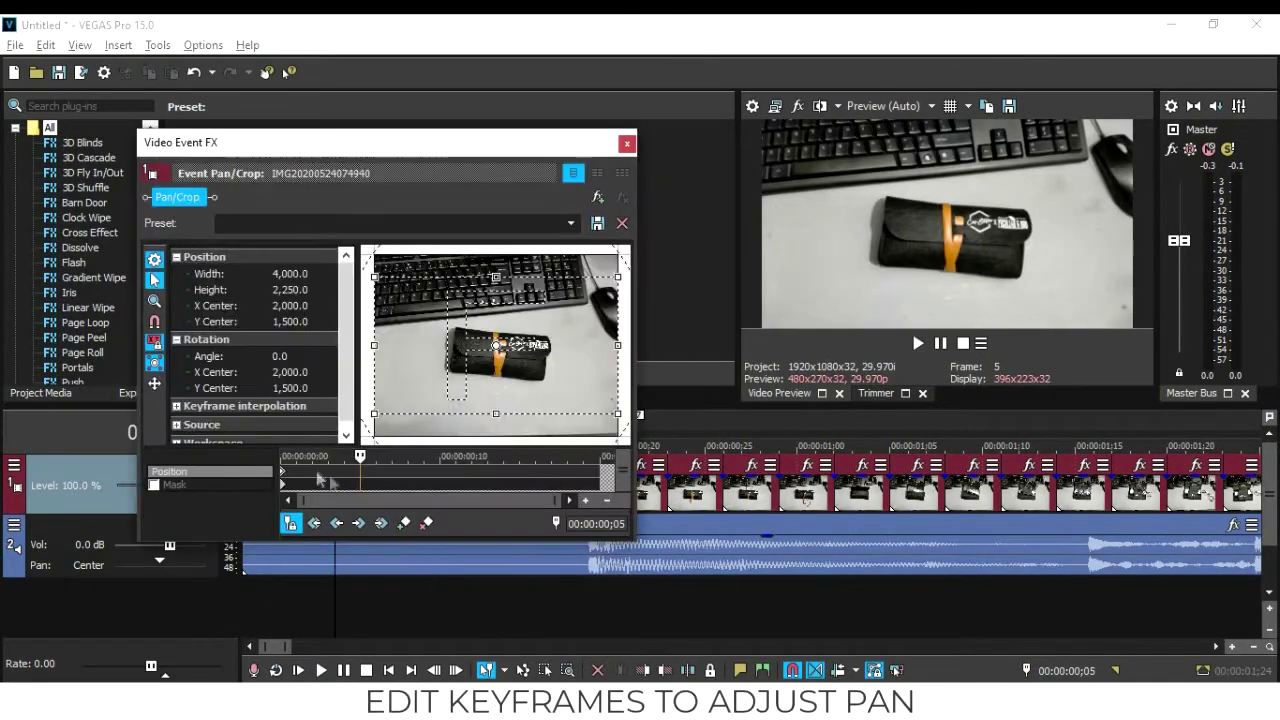
left_click(300, 276)
type("0")
key("Return")
left_click(601, 473)
left_click_drag(401, 300, 418, 304)
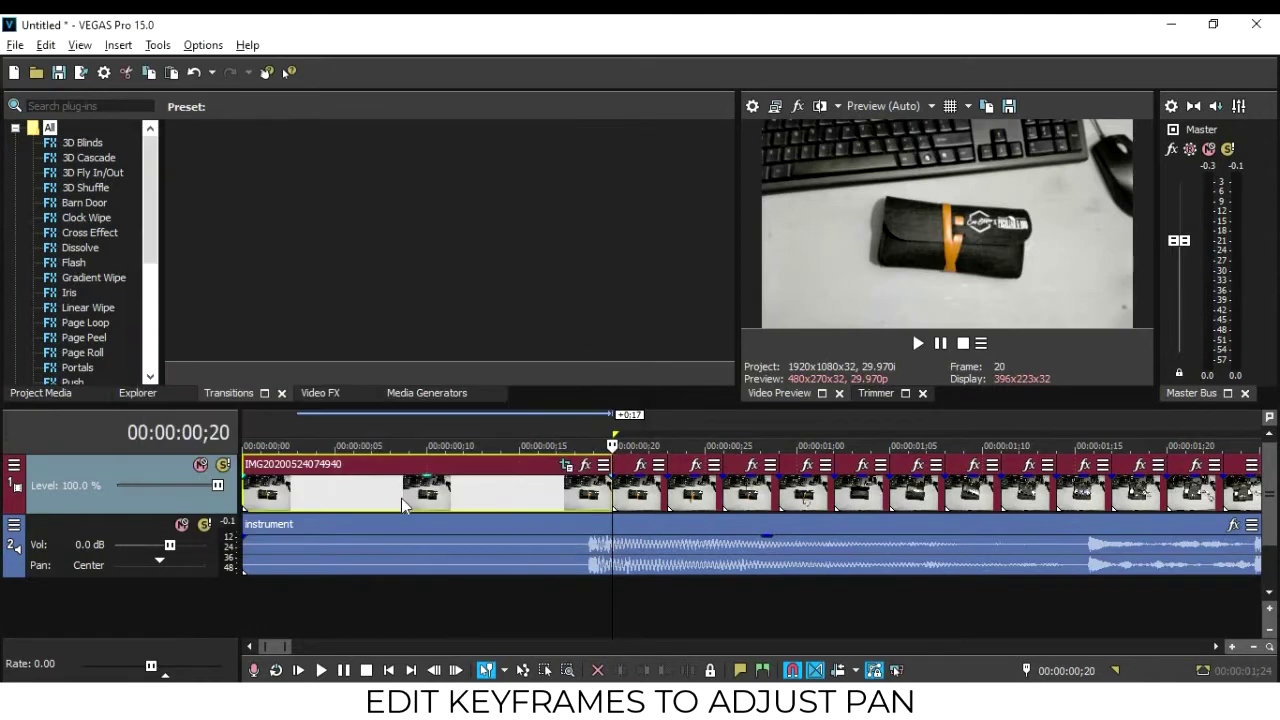
key("space")
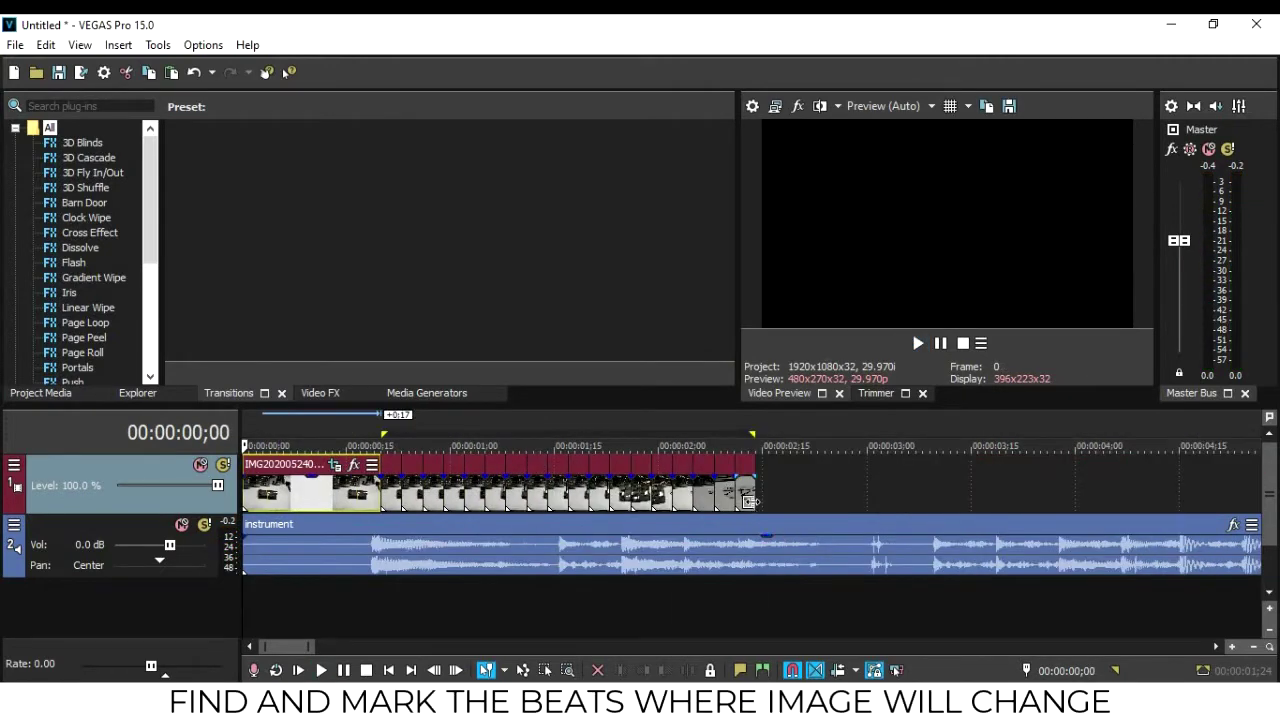
Play the audio beyond the last image to find the beat where the image should change
left_click(750, 500)
scroll(820, 482, "up", 3)
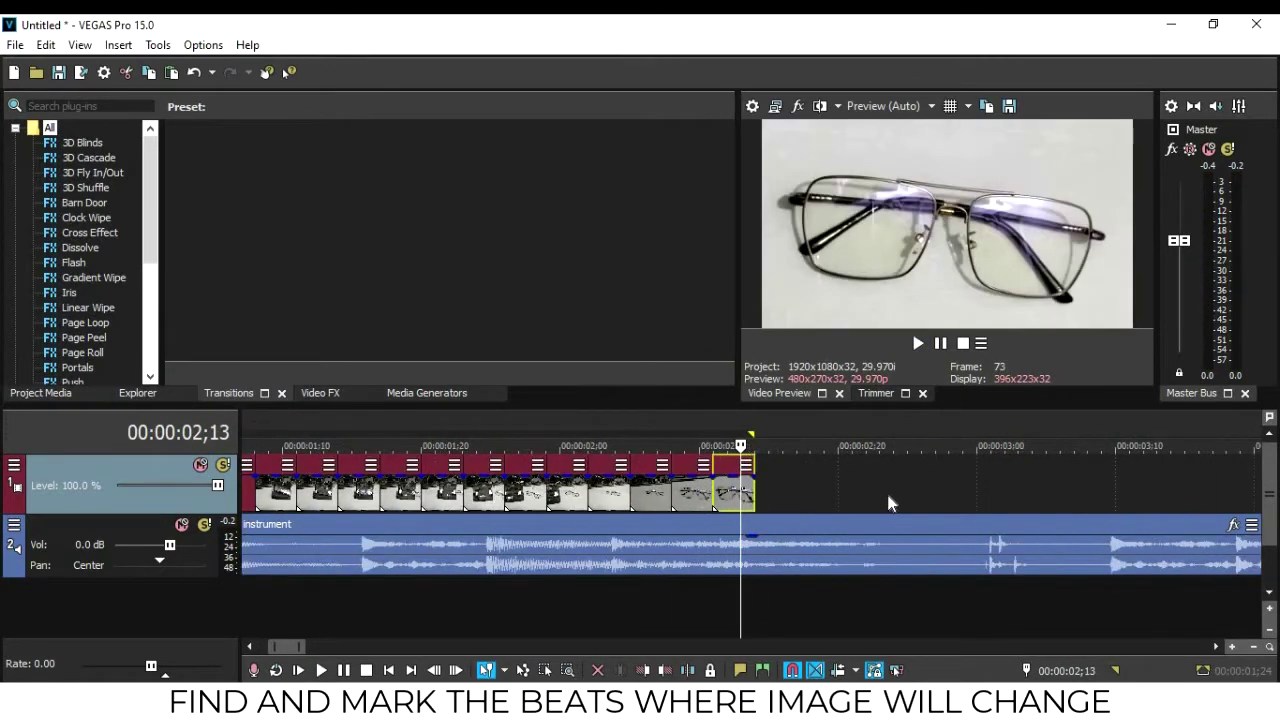
left_click(966, 493)
key("space")
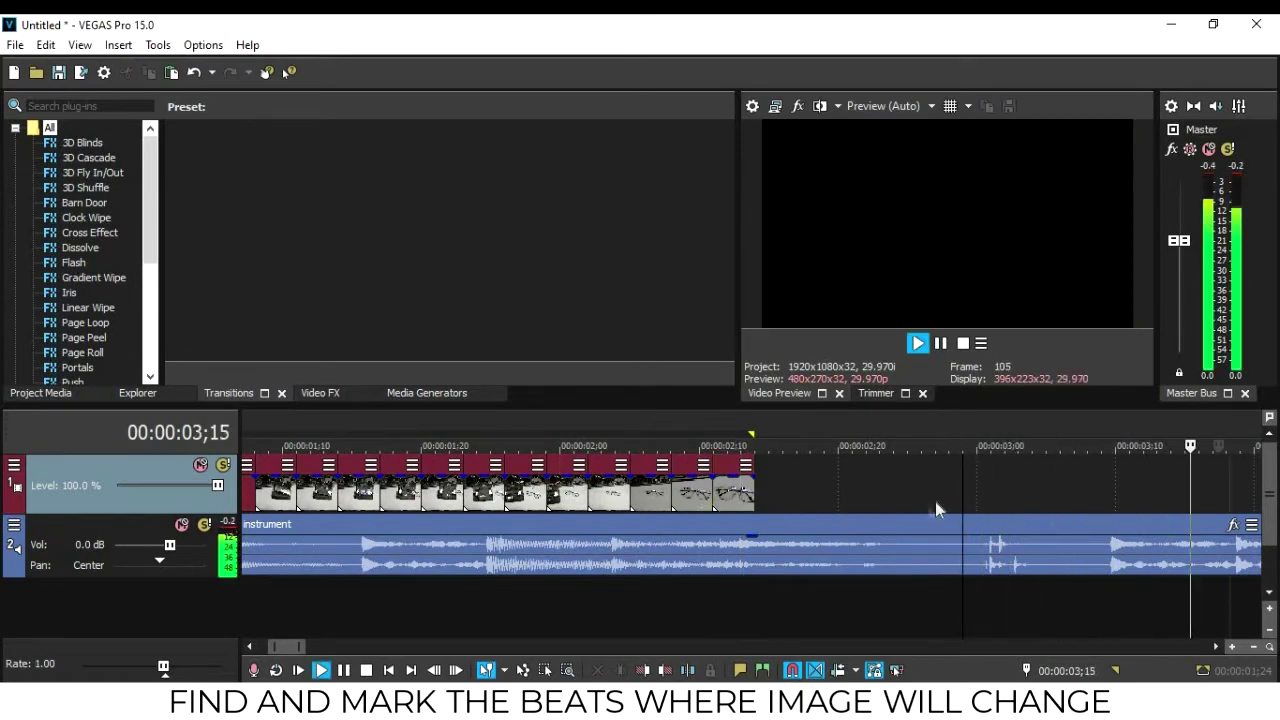
key("space")
scroll(880, 520, "down", 3)
left_click(627, 600)
key("space")
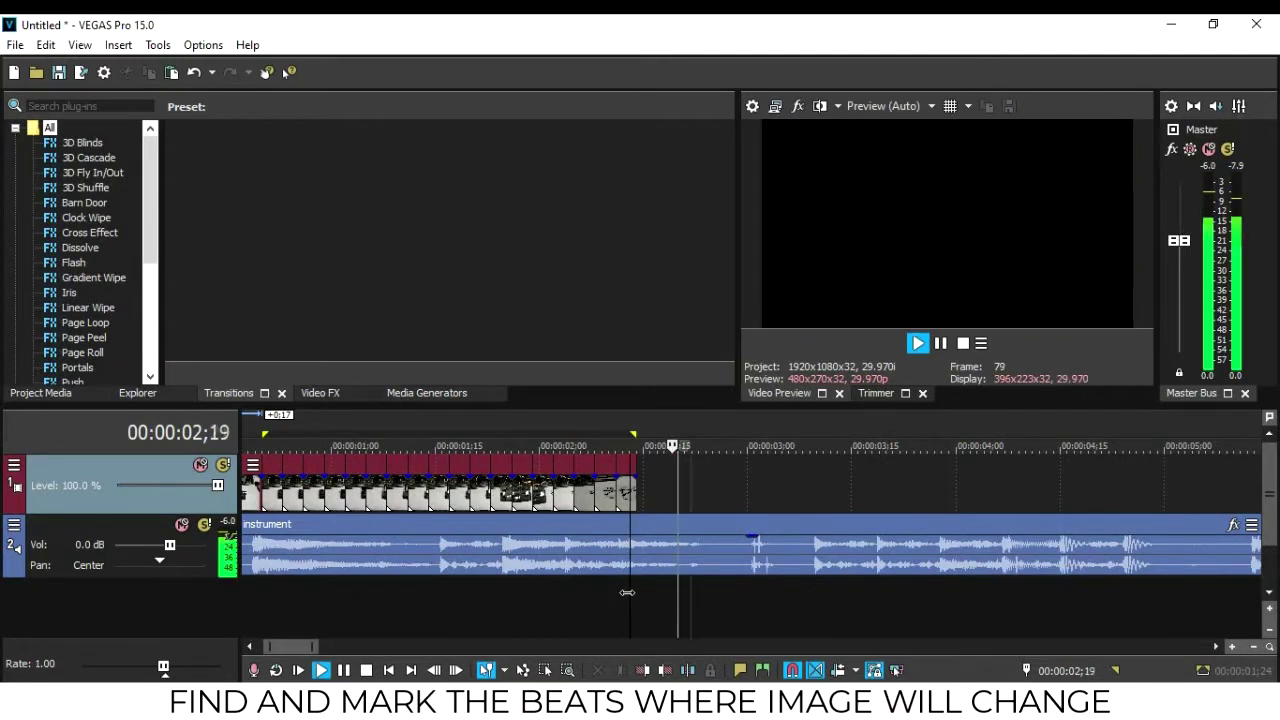
key("space")
Locate the beat frame by frame and extend the last glasses image to it at 00:00:03;02
left_click(761, 489)
key("Left")
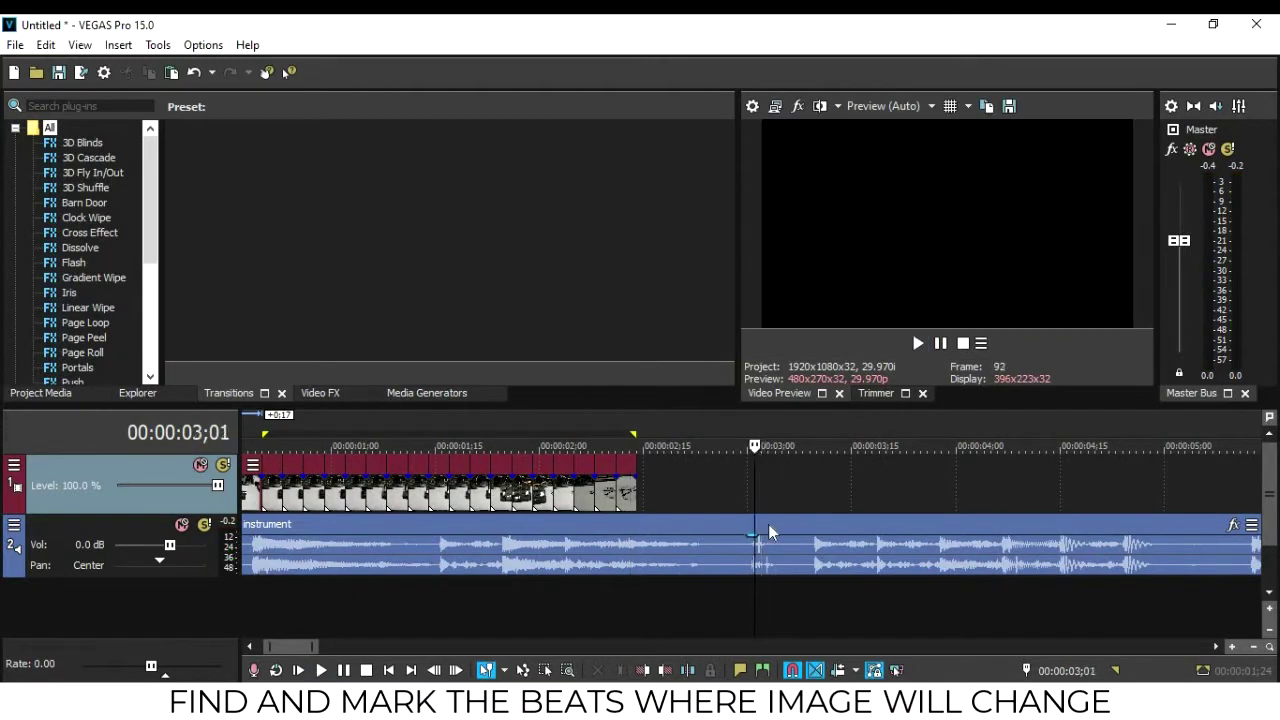
key("Left")
key("Right")
key("Right")
key("space")
key("space")
left_click_drag(636, 490, 748, 496)
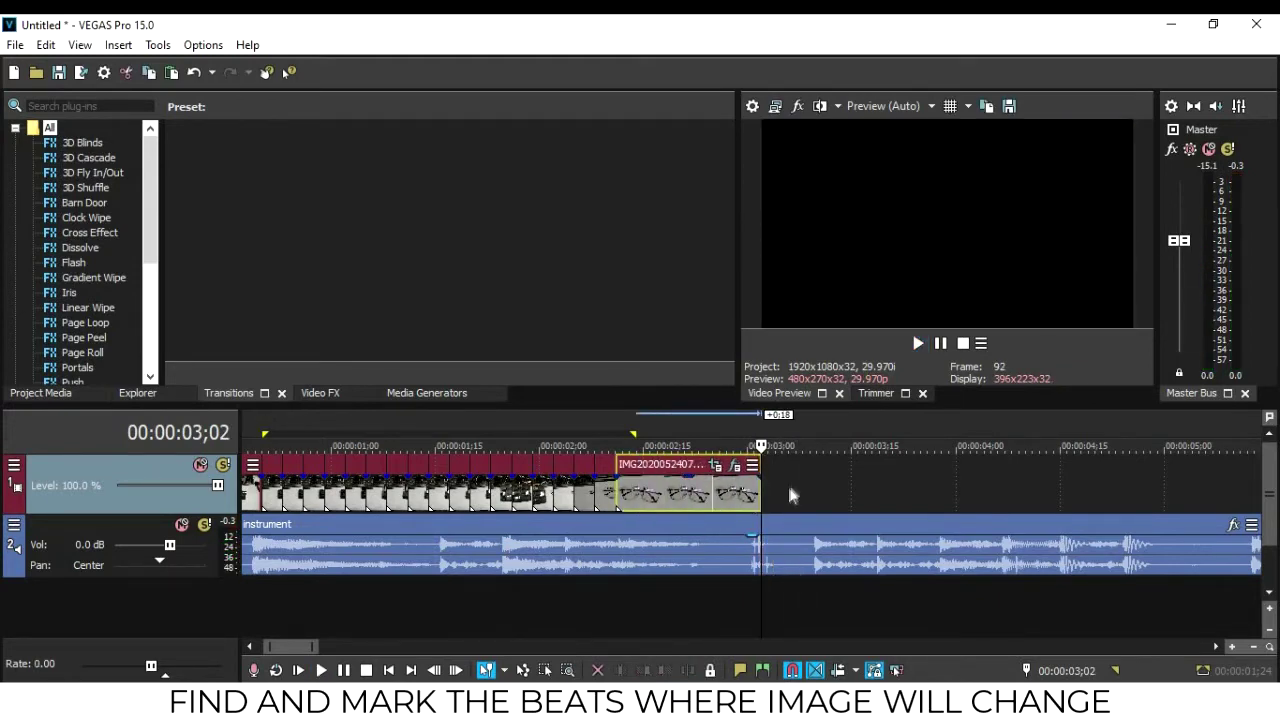
Place a three-frame copy of the sequence's first wallet image directly after the extended glasses image
scroll(394, 571, "right", 1)
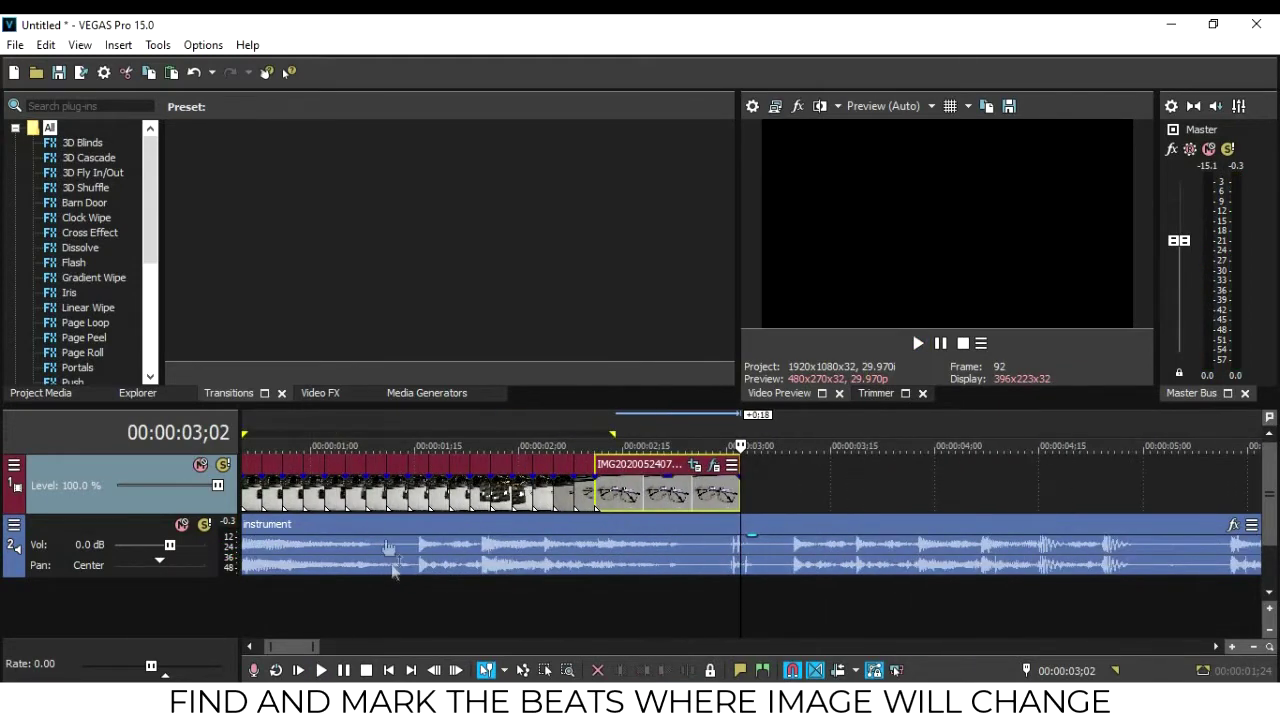
scroll(362, 526, "down", 2)
left_click(316, 545)
scroll(400, 549, "up", 2)
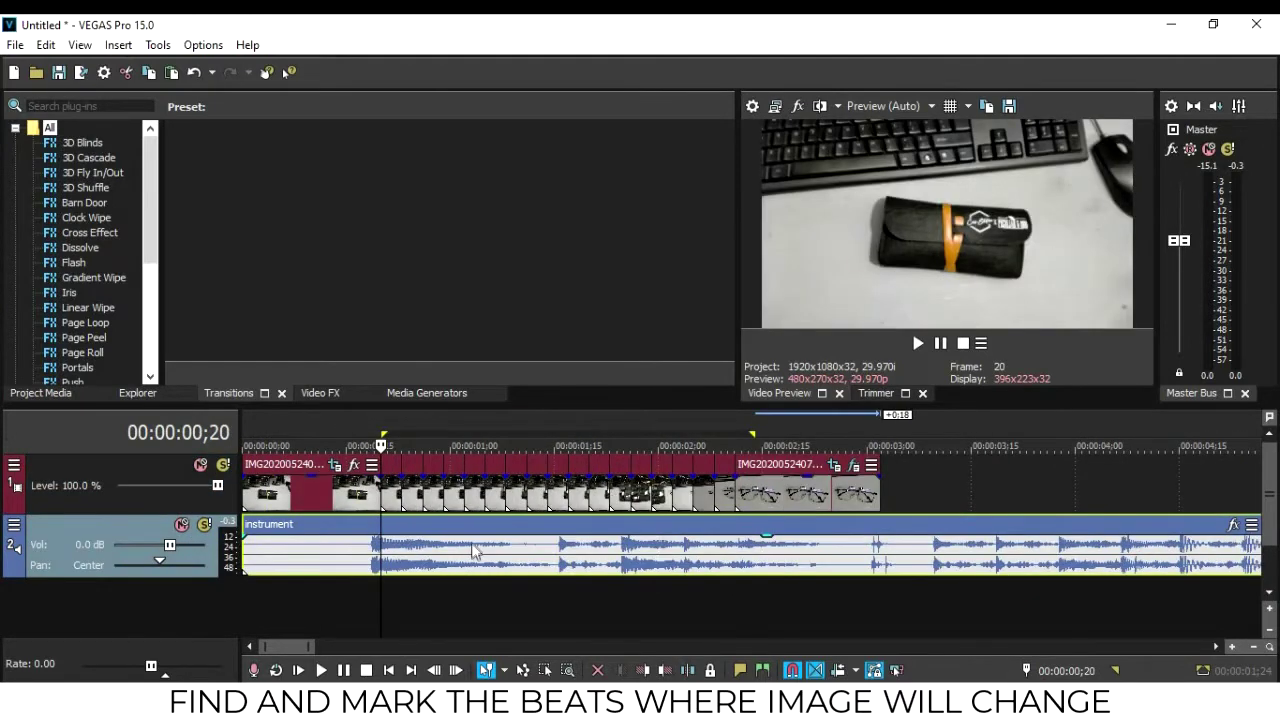
left_click(396, 506)
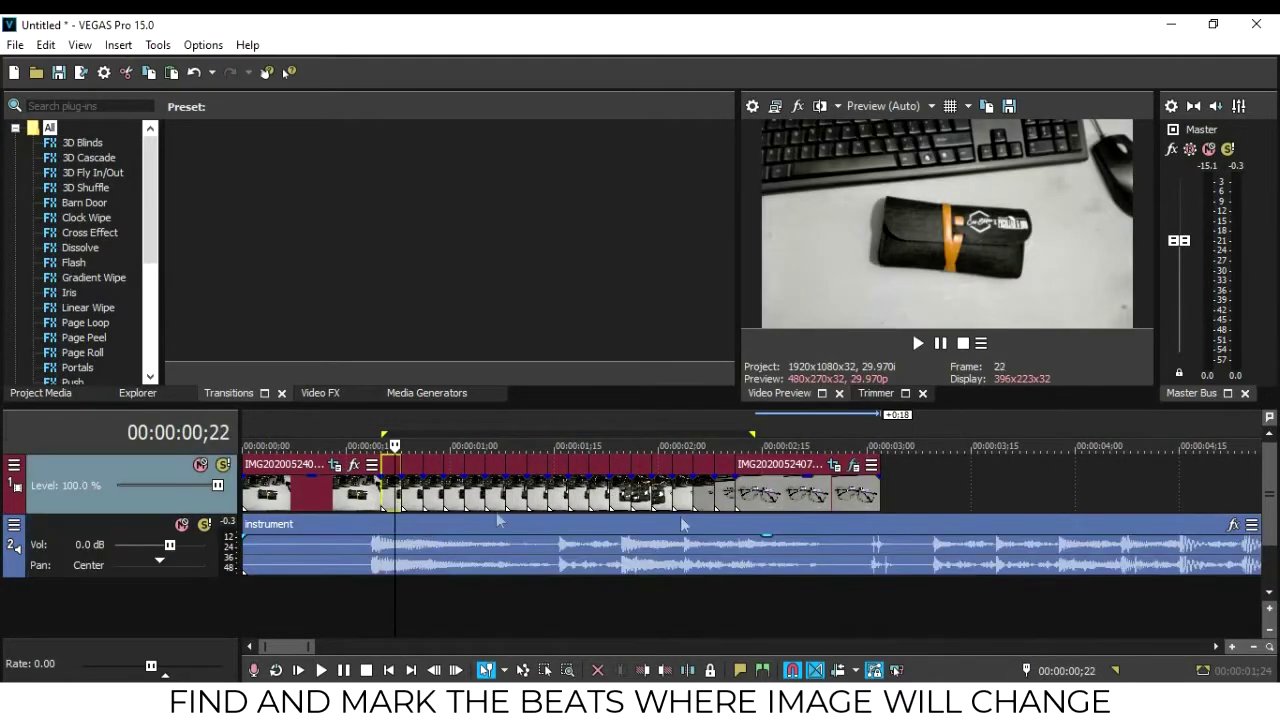
left_click_drag(876, 486, 903, 499)
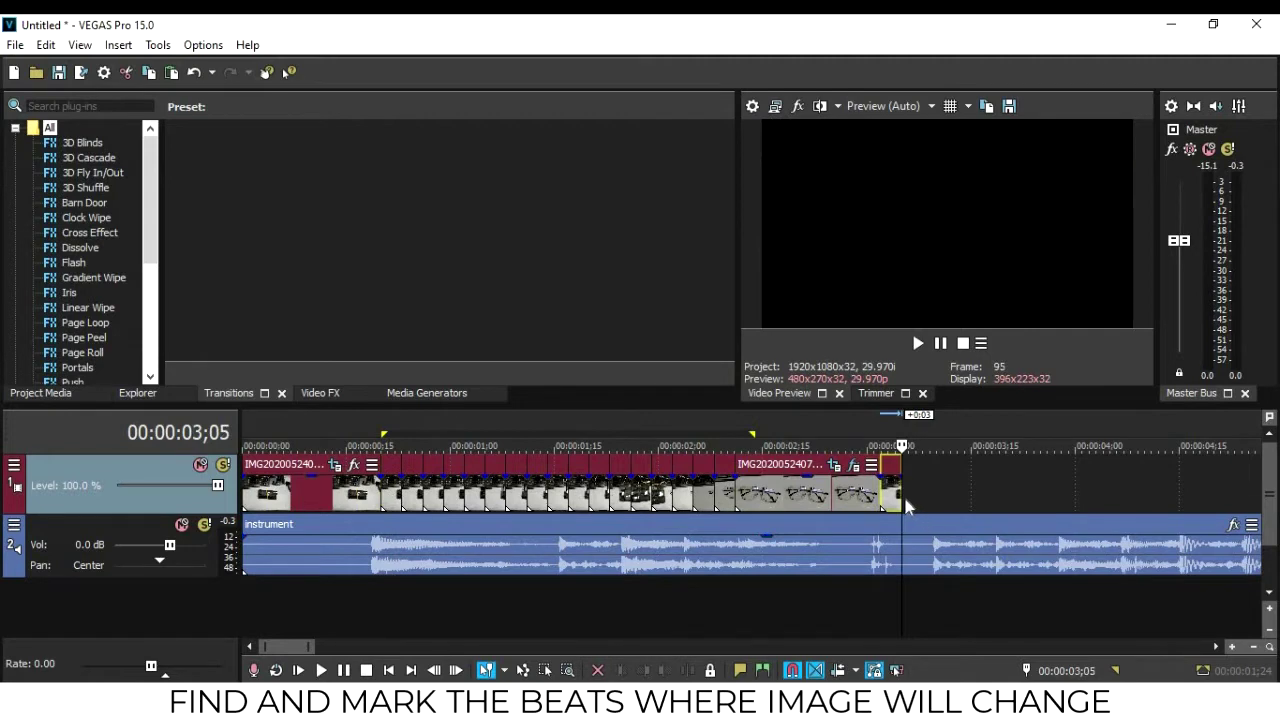
Play the audio to find the next beat and add a timeline marker at 00:00:04;07
key("space")
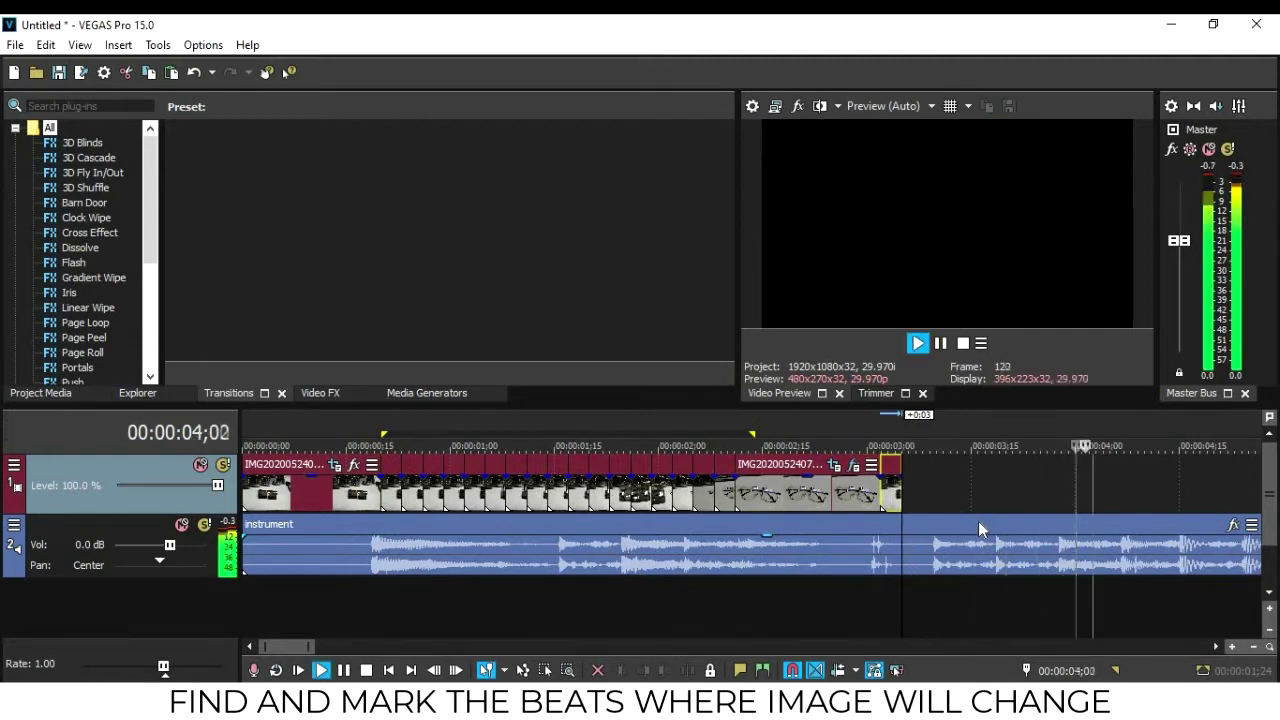
key("space")
left_click(1125, 503)
scroll(1160, 565, "down", 3)
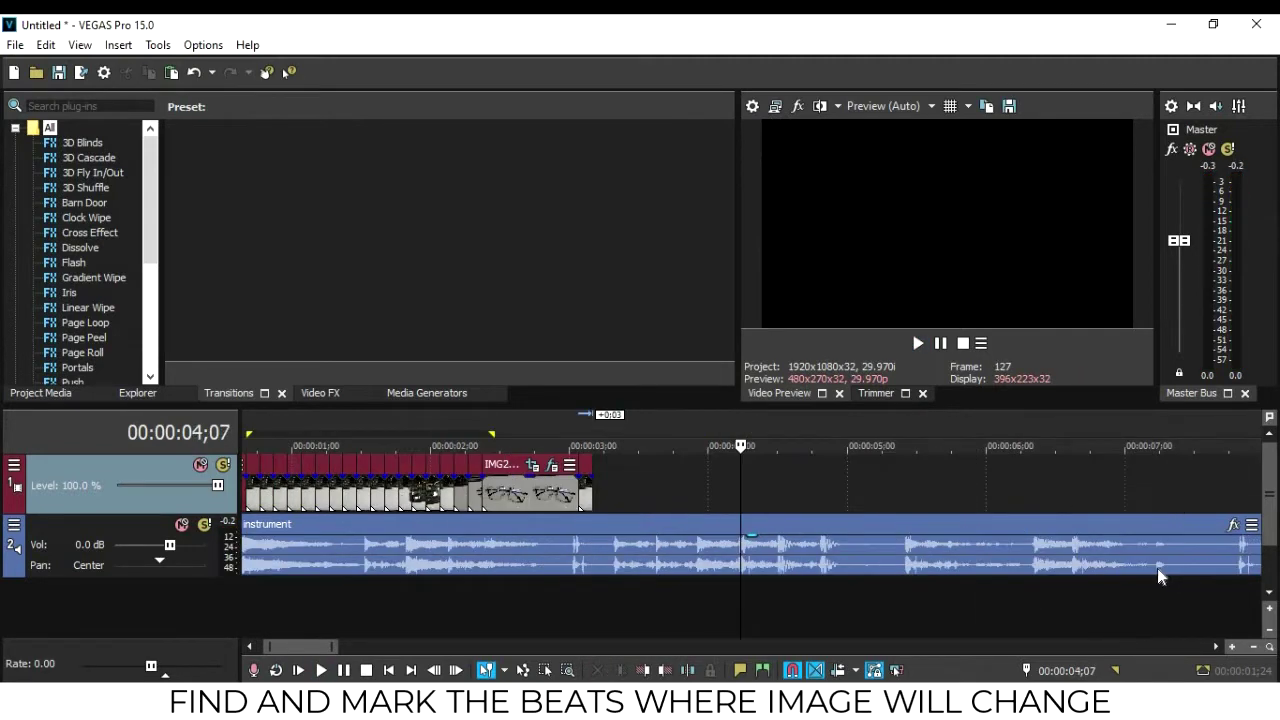
scroll(817, 545, "up", 3)
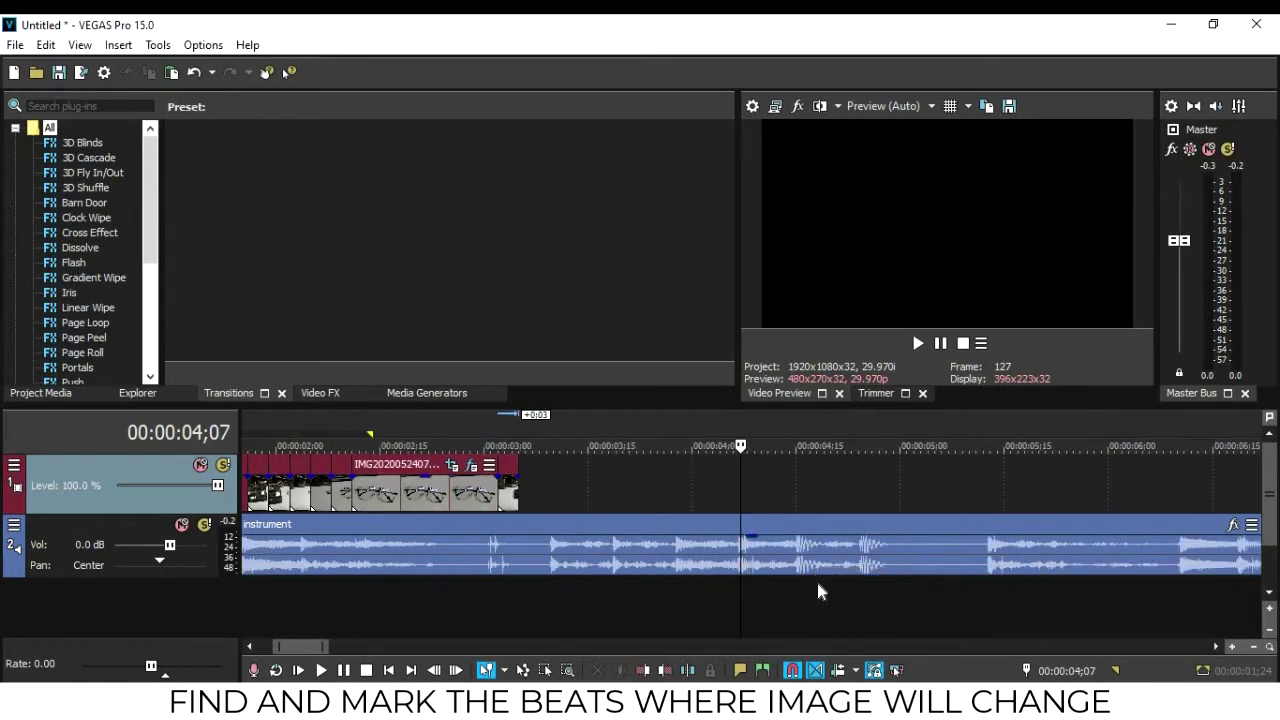
key("m")
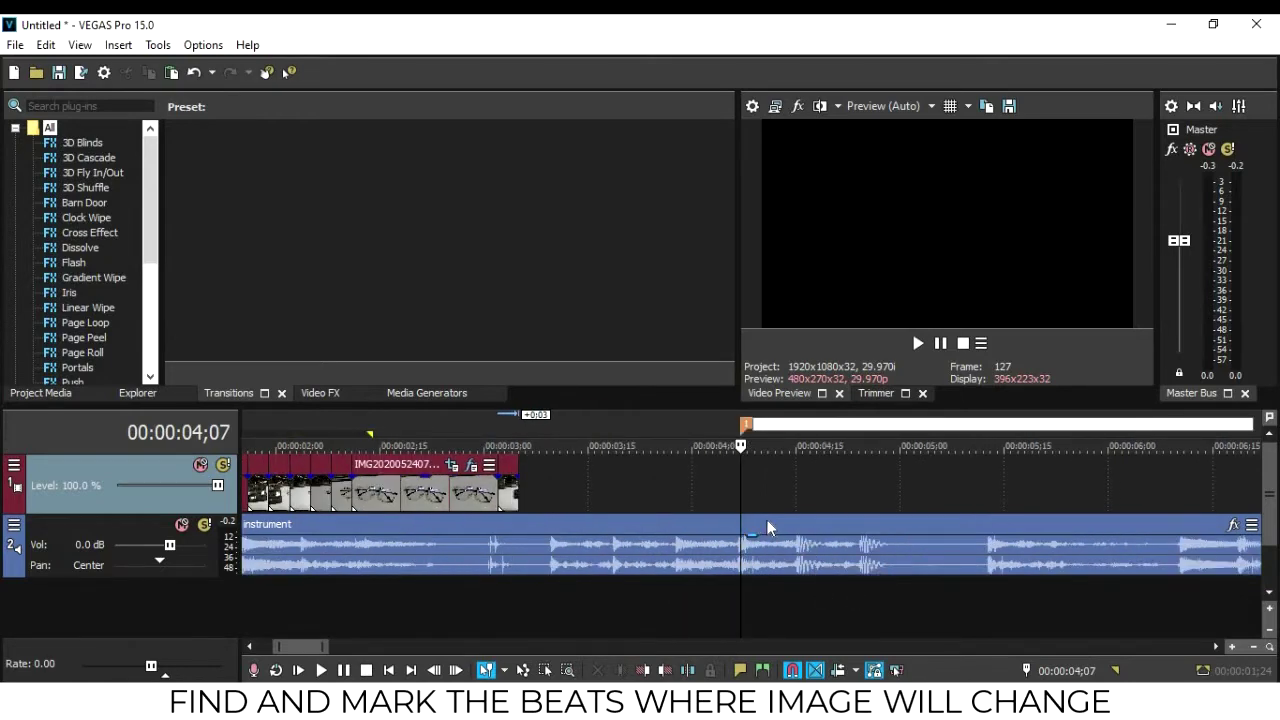
key("Return")
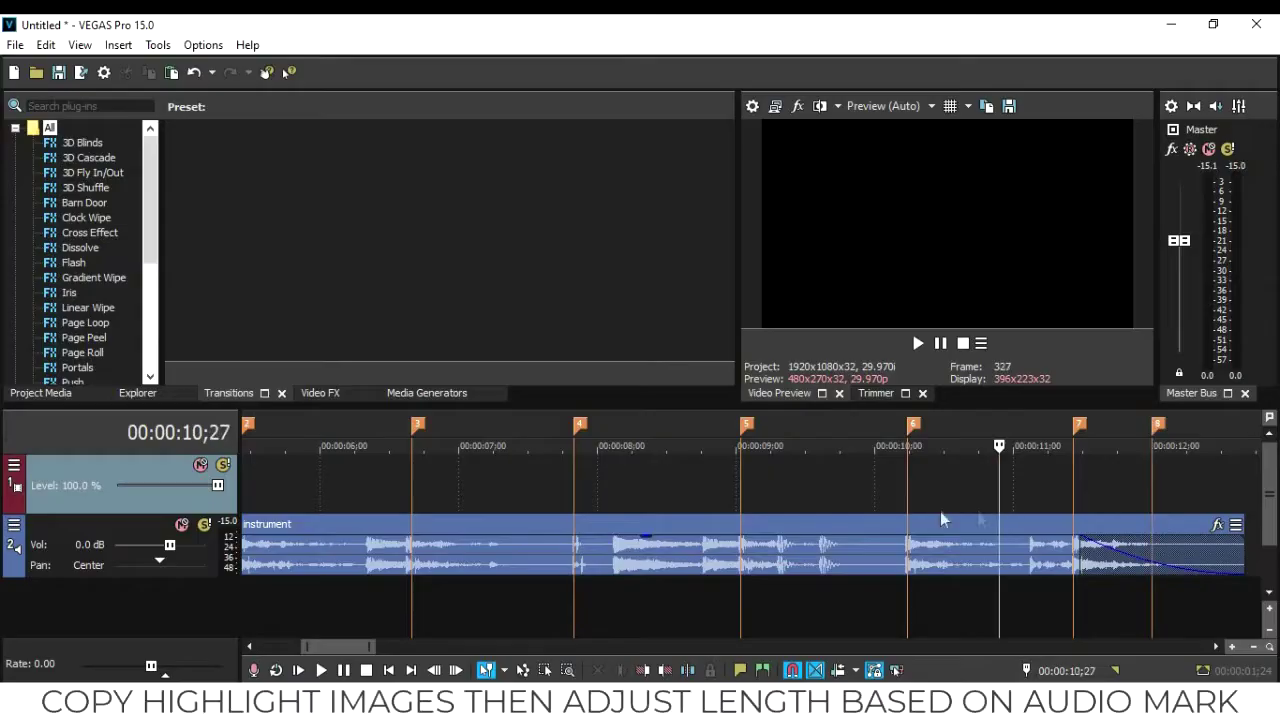
Extend the copied wallet image after the glasses image up to marker 1
scroll(718, 557, "down", 3)
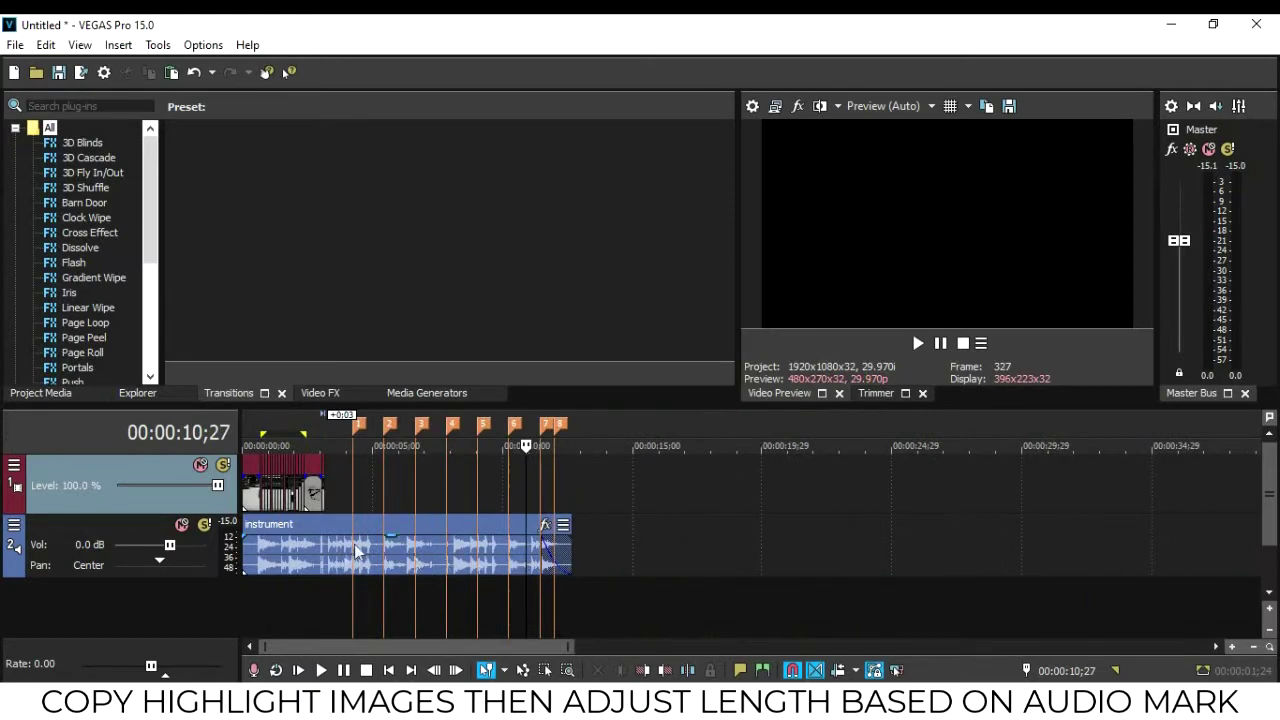
scroll(356, 548, "up", 3)
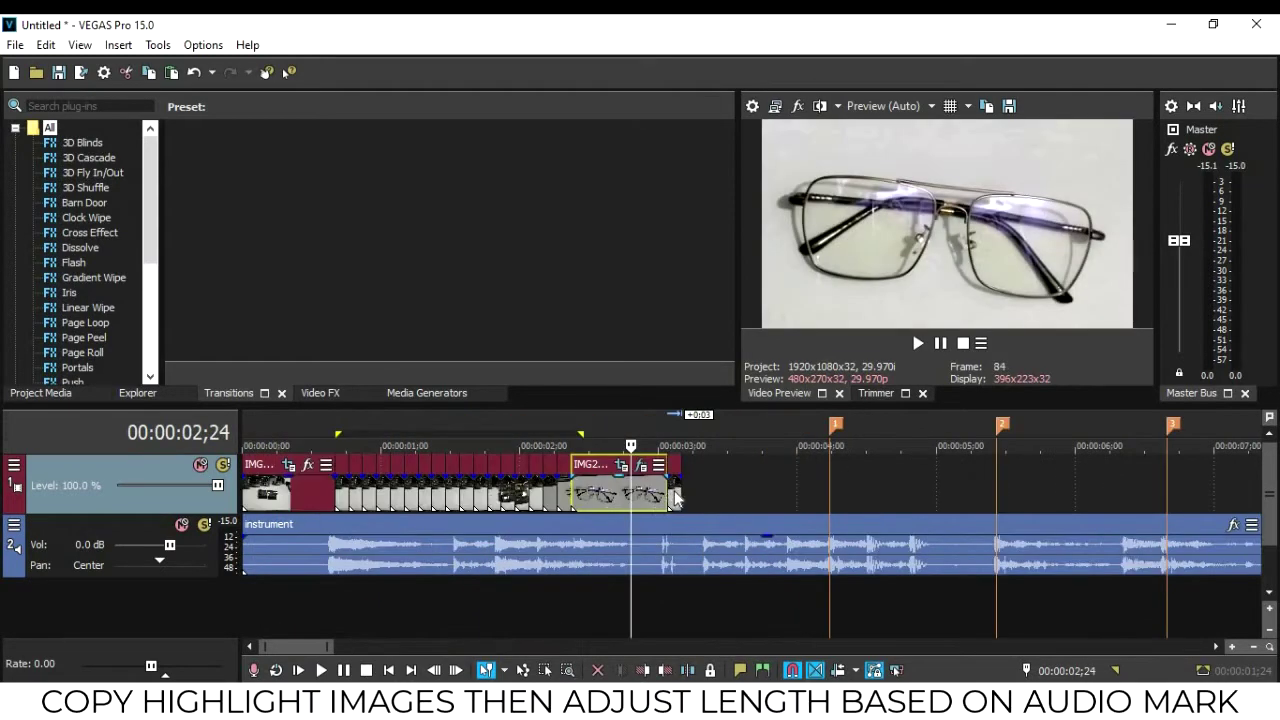
left_click(677, 495)
left_click_drag(703, 494, 828, 492)
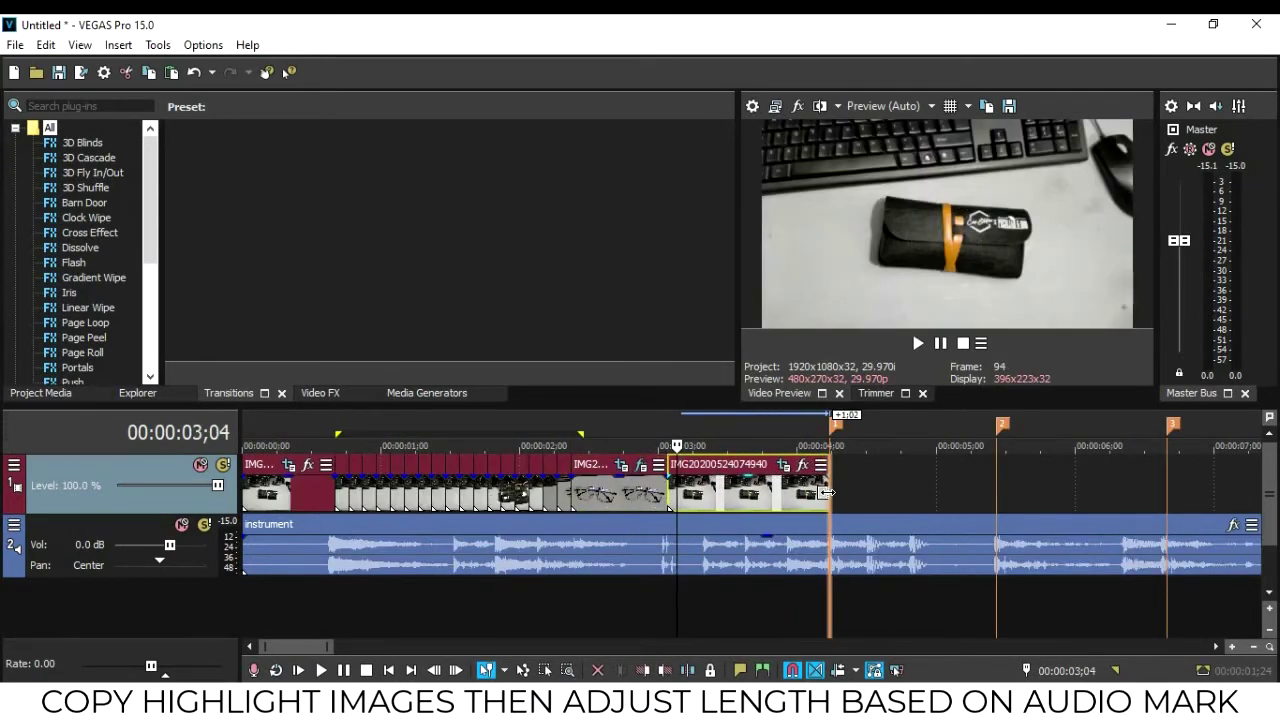
Step through the opening image sequence and copy the image of the metal case lying on the wallet at 00:00:01;09
left_click(348, 498)
key("Right")
key("Right")
key("Right")
key("Right")
key("Right")
key("Right")
key("Right")
key("Right")
key("Right")
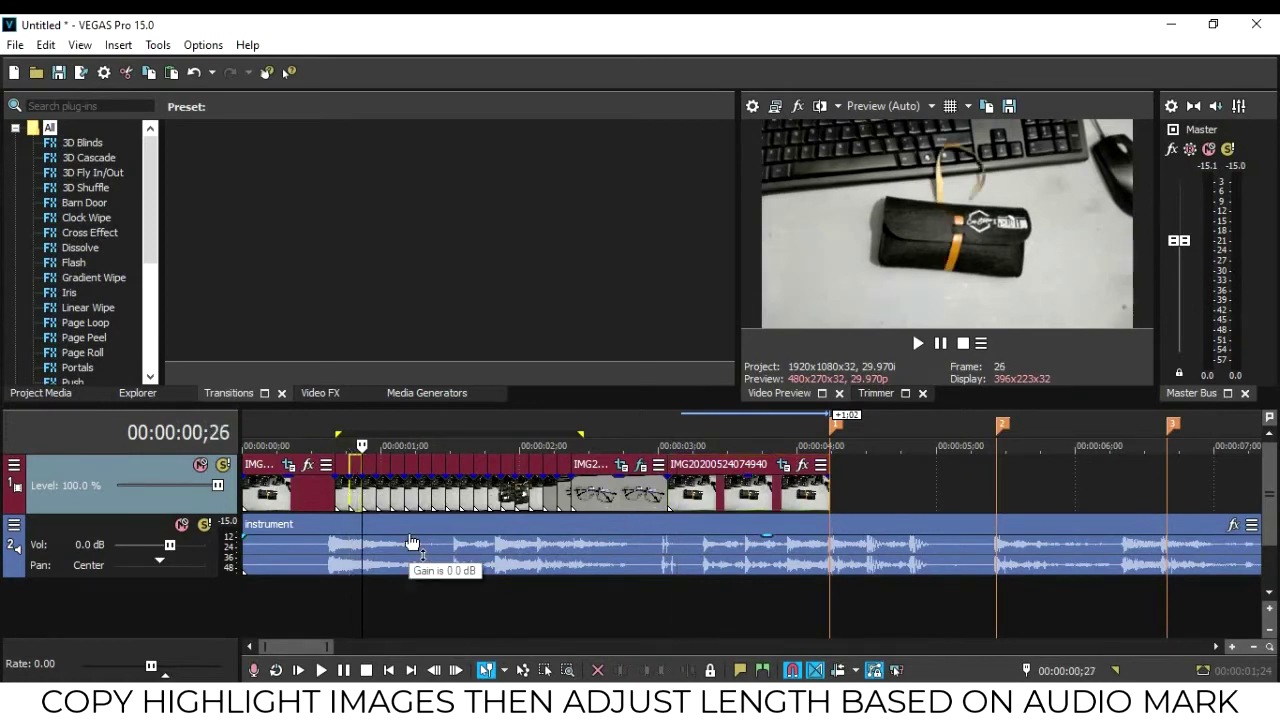
key("Right")
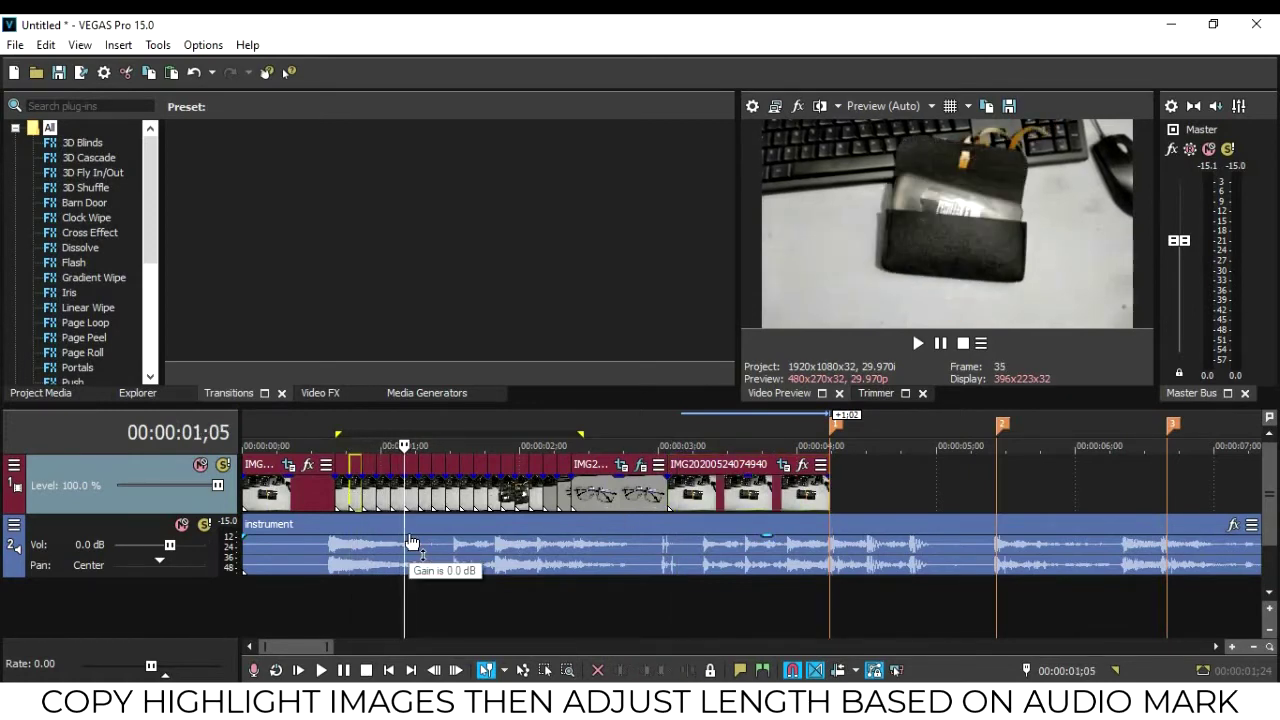
key("Right")
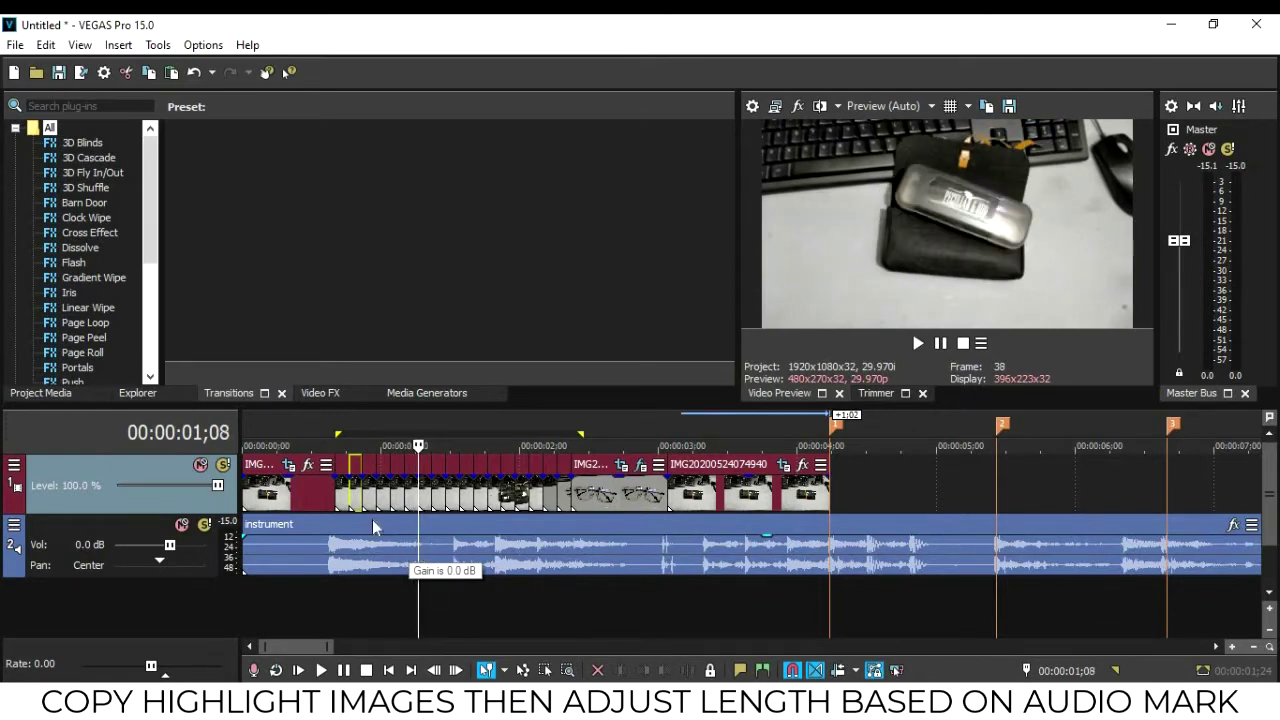
key("Up")
key("Up")
key("Up")
left_click(727, 500)
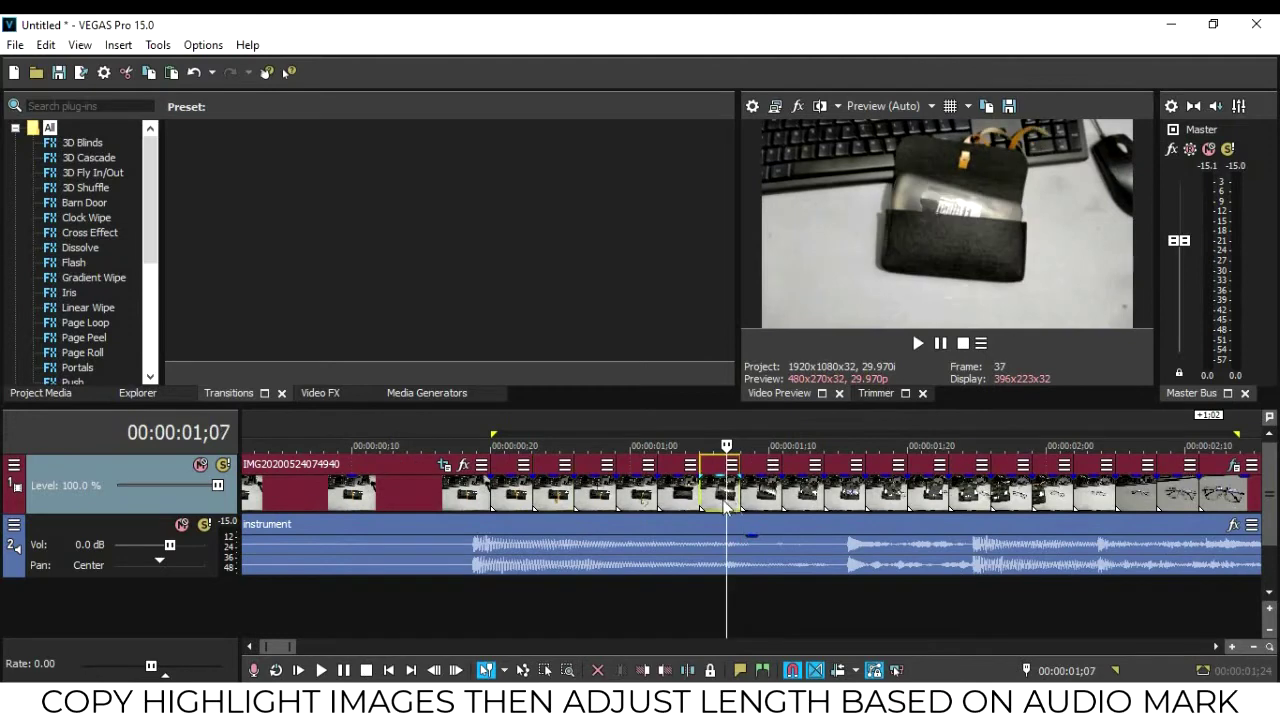
left_click(754, 499)
key("Down")
key("Down")
key("Down")
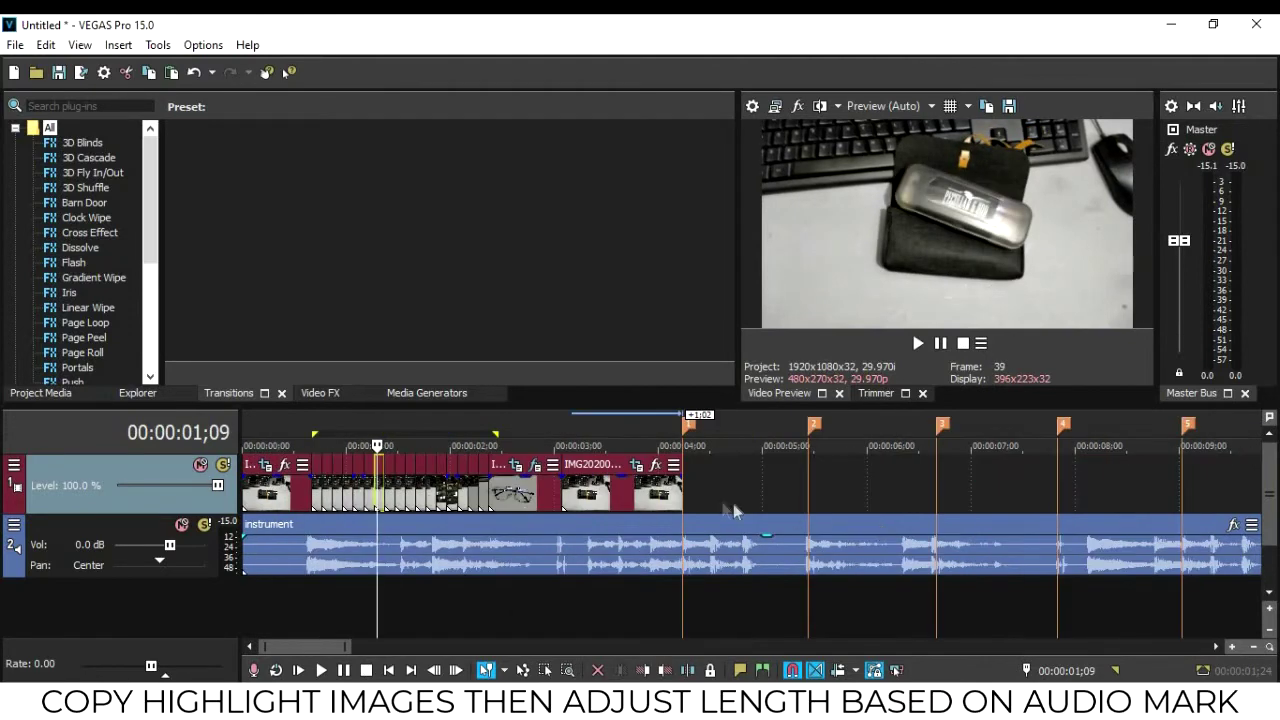
Paste the copied metal case image at marker 1 and extend it to marker 2
left_click(704, 500)
left_click(690, 488)
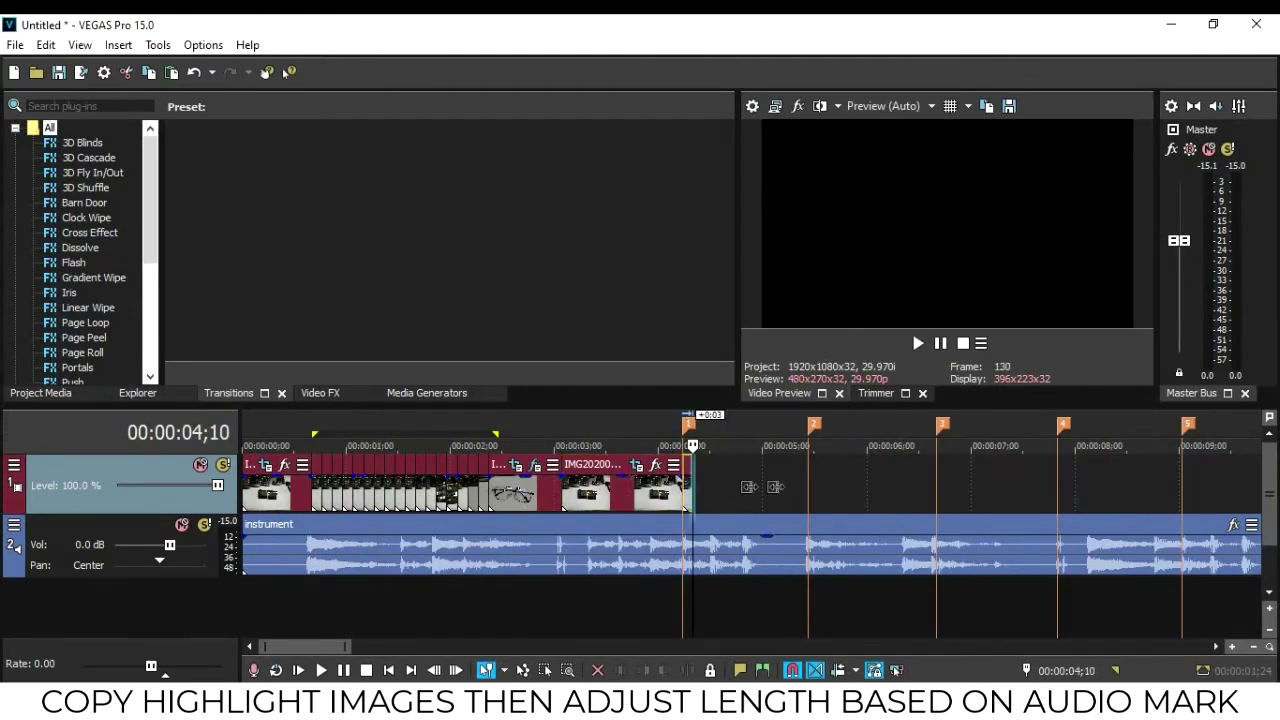
key("ctrl+v")
left_click_drag(775, 487, 810, 486)
Step further through the image sequence and copy the next highlight image
left_click(363, 494)
key("Right")
key("Right")
key("Right")
key("Right")
key("Right")
key("Right")
key("Right")
key("Right")
key("Right")
key("Right")
key("Right")
key("Right")
key("Right")
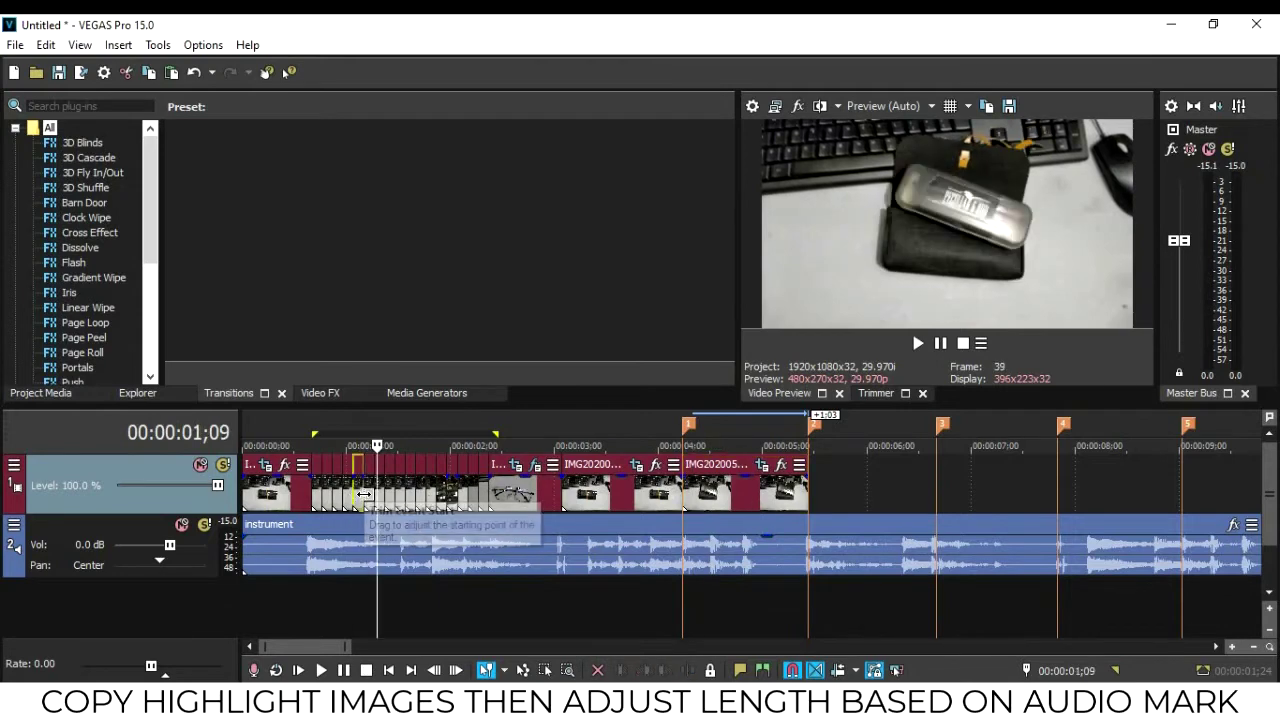
key("ctrl+c")
Paste the copied highlight image at marker 2 and extend it to marker 3
left_click(818, 488)
key("ctrl+v")
left_click_drag(822, 487, 935, 487)
Find the image of the glasses alone on the desk at 00:00:02;04 and copy it
left_click(438, 495)
scroll(666, 512, "up", 2)
key("Right")
key("Right")
key("Right")
key("Right")
key("Right")
key("Right")
key("Right")
key("Right")
key("Right")
key("Left")
scroll(694, 508, "up", 2)
left_click(738, 496)
key("ctrl+c")
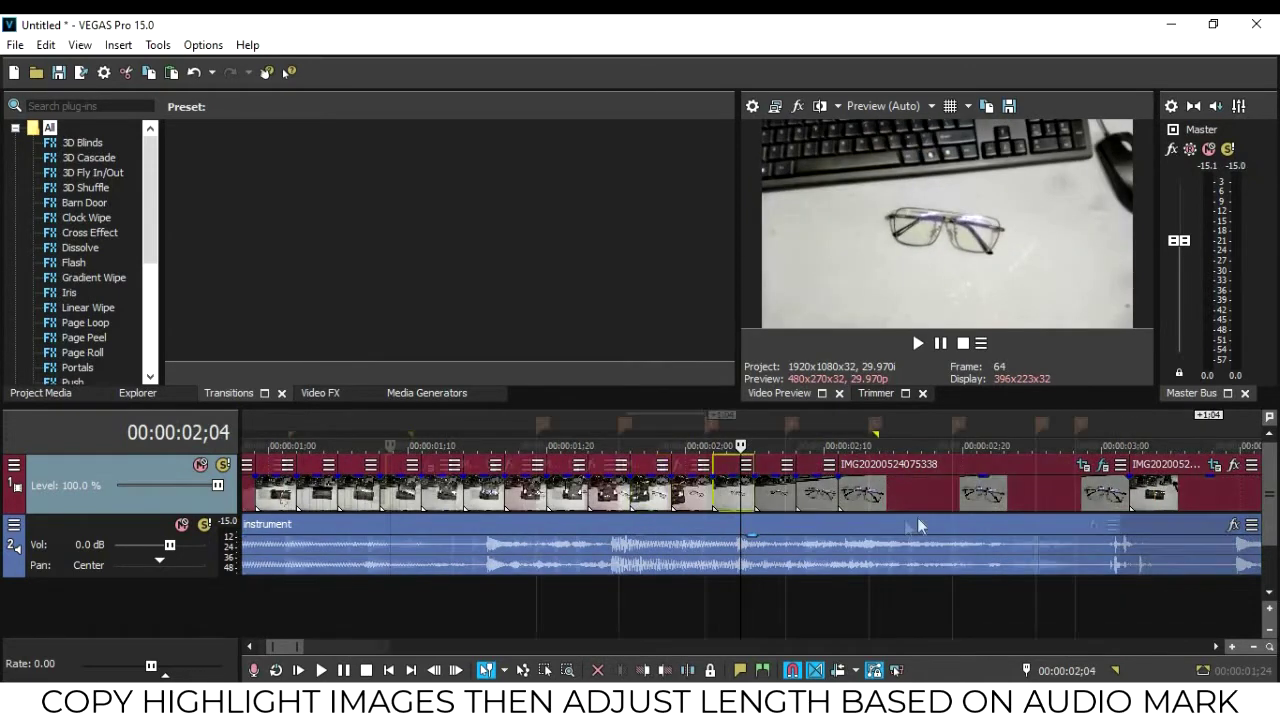
Paste the copied glasses image at marker 3 and extend it to the end of the audio at 00:00:12;20
scroll(917, 517, "down", 5)
left_click(705, 487)
key("ctrl+v")
left_click_drag(711, 489, 786, 490)
left_click(703, 497)
key("space")
key("space")
left_click(735, 499)
scroll(740, 502, "up", 2)
scroll(812, 528, "down", 2)
left_click_drag(675, 486, 905, 490)
Play the sequence from the beginning to check the image changes against the beats
scroll(713, 550, "up", 2)
scroll(309, 566, "down", 5)
key("ctrl+Home")
key("space")
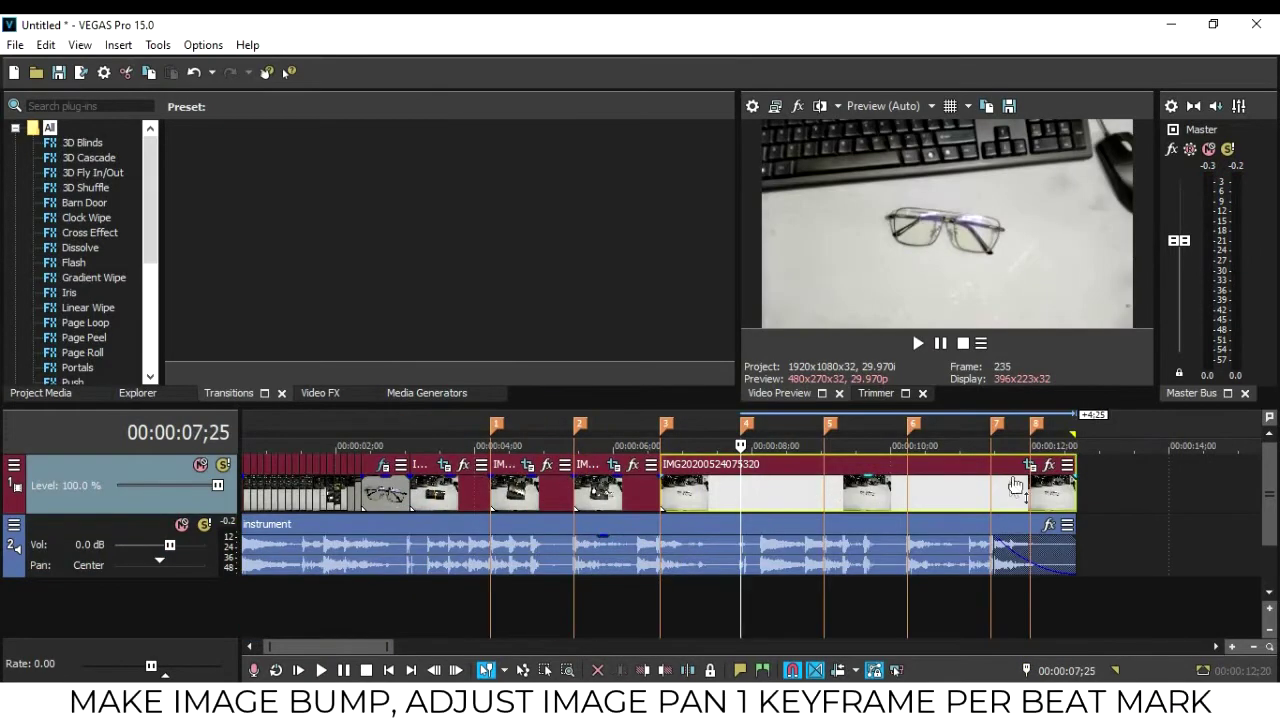
In the final glasses image's Pan/Crop, keyframe a crop width of 3,333.3 at marker 4 and a 5.0 rotation at marker 5
left_click(1029, 465)
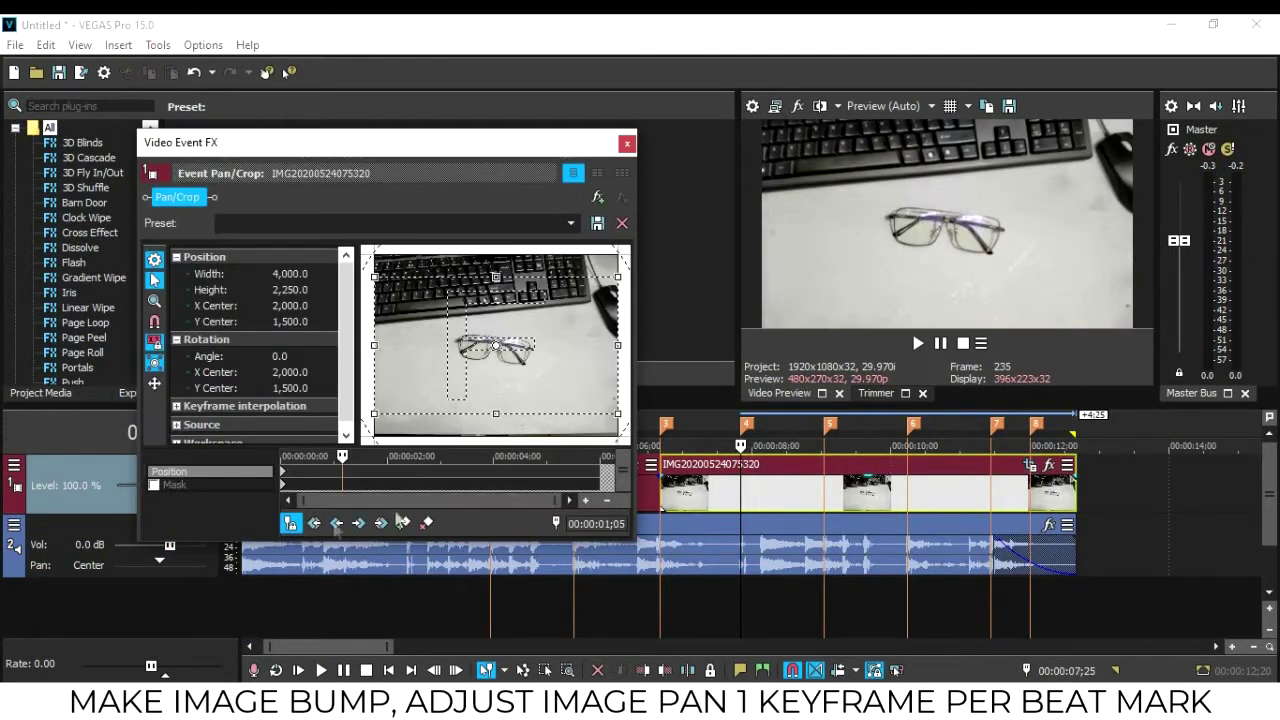
scroll(391, 349, "up", 1)
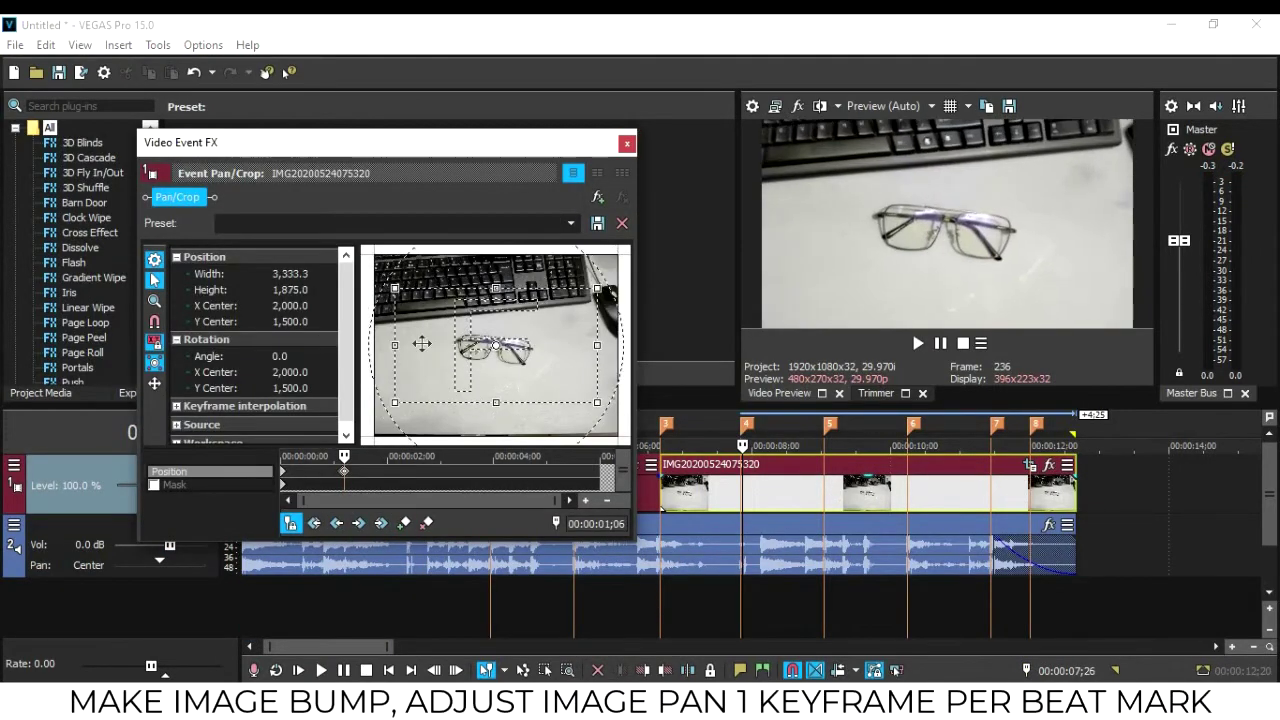
double_click(409, 474)
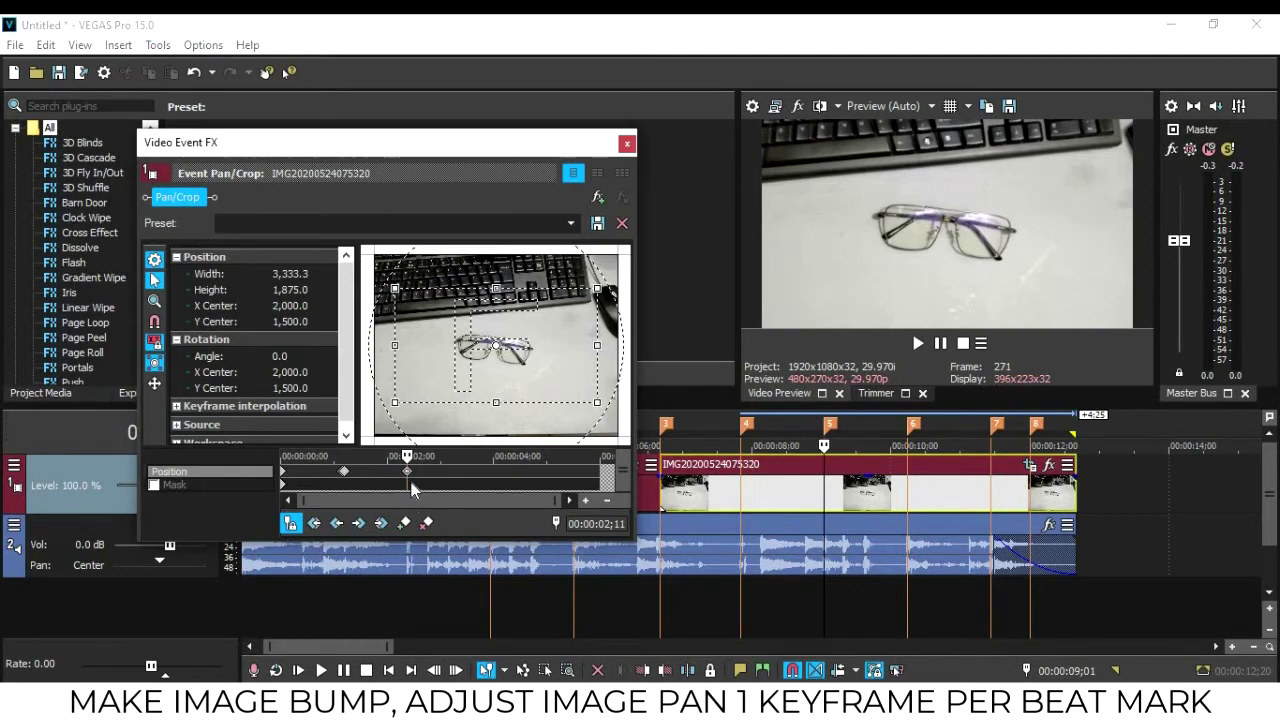
left_click_drag(619, 307, 624, 318)
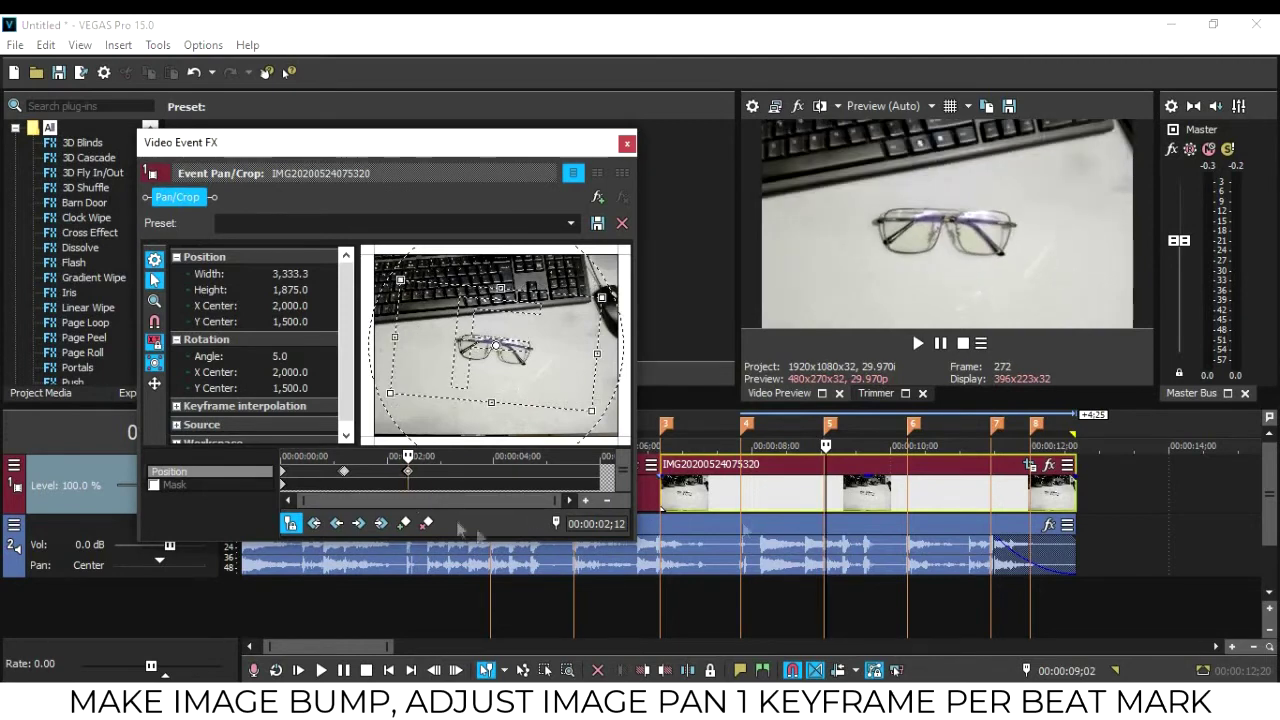
Add Pan/Crop keyframes at marker 6 and tighten the crop to 2,500.0 by 1,406.3
scroll(456, 500, "up", 3)
double_click(570, 471)
scroll(586, 300, "up", 2)
Add Pan/Crop keyframes at marker 7 and shrink the crop to a height of 1,125.0
left_click(476, 501)
left_click(995, 424)
left_click(404, 523)
key("Right")
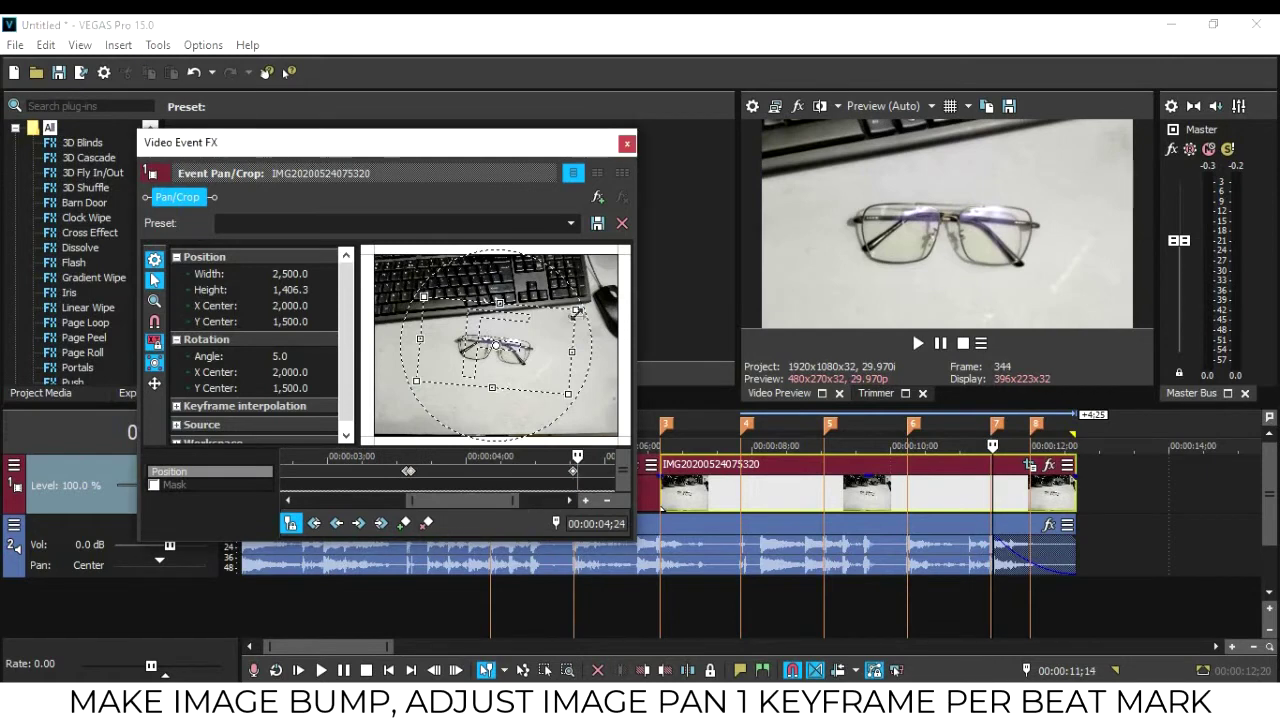
left_click_drag(577, 312, 564, 316)
Add a Pan/Crop keyframe at marker 8, set the crop width to 0 at the image's end, and close the settings
left_click_drag(494, 501, 561, 502)
left_click(1037, 424)
left_click(404, 523)
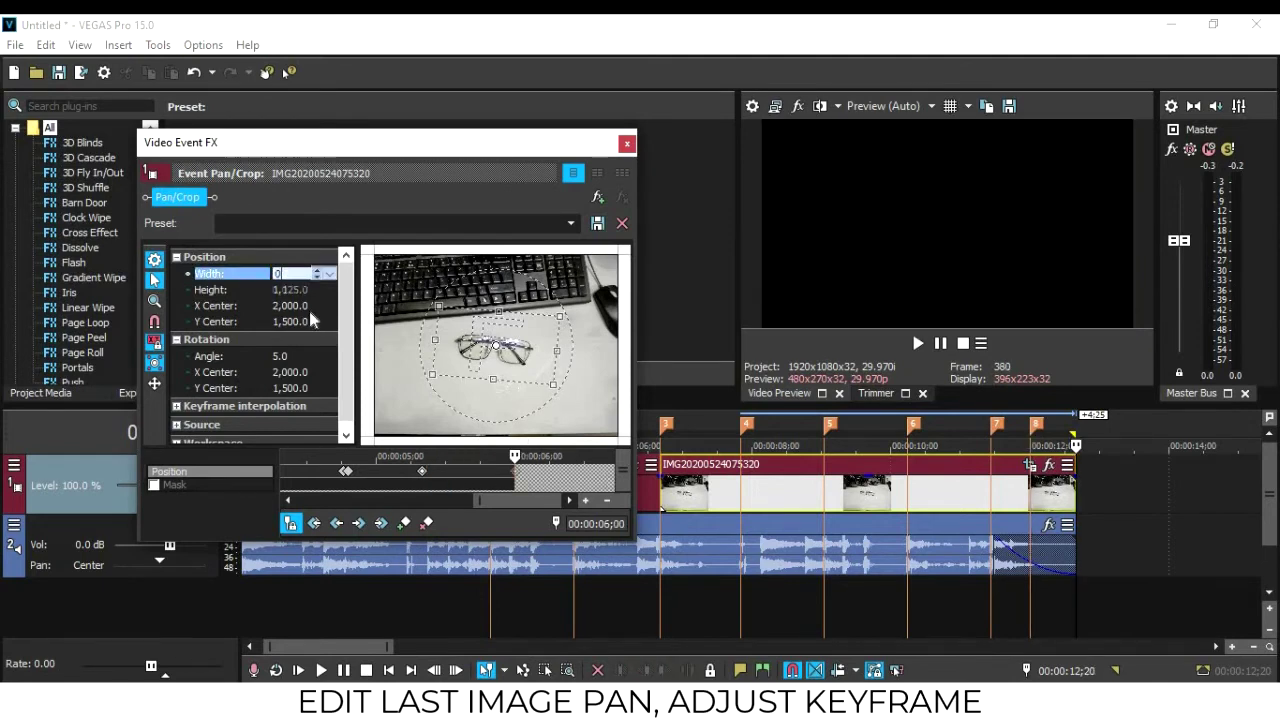
left_click(627, 143)
Play the final glasses image from about 00:00:10;25 to check its zoom bumps
left_click(950, 563)
key("space")
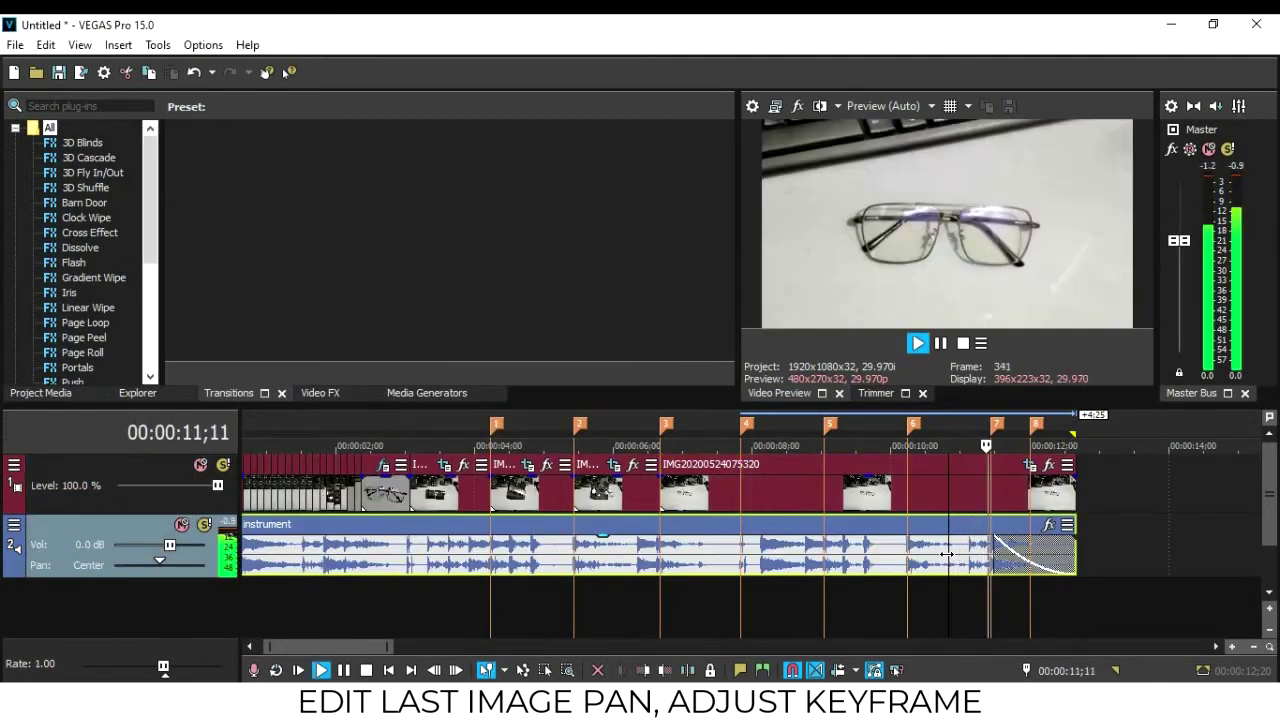
key("space")
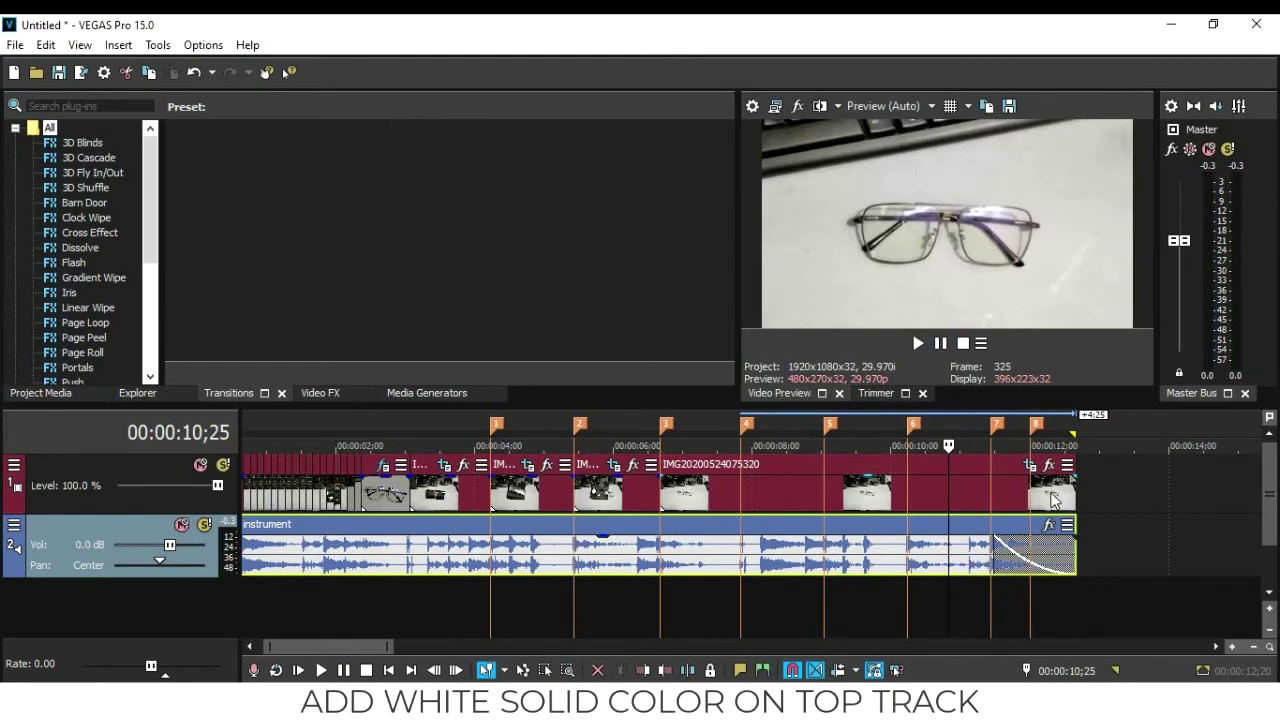
Insert a video track above the images and add a White solid color event to it
left_click(1052, 485)
right_click(1099, 475)
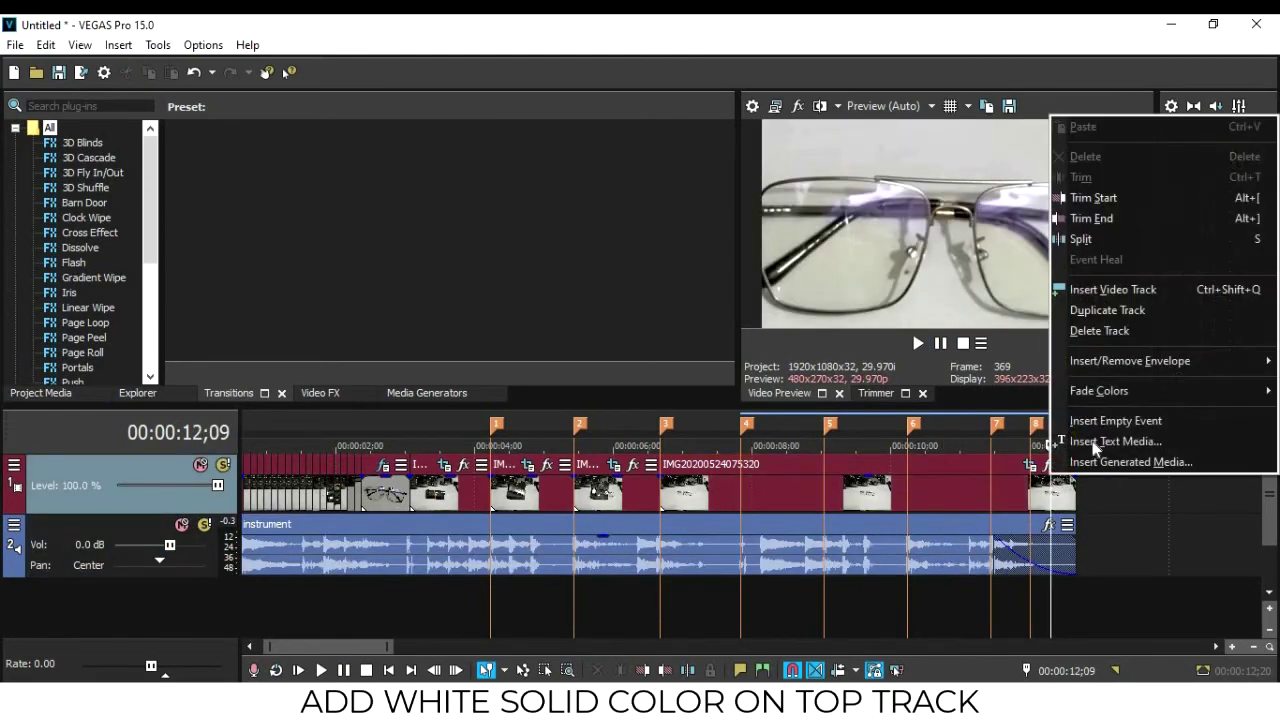
left_click(1093, 293)
left_click(426, 393)
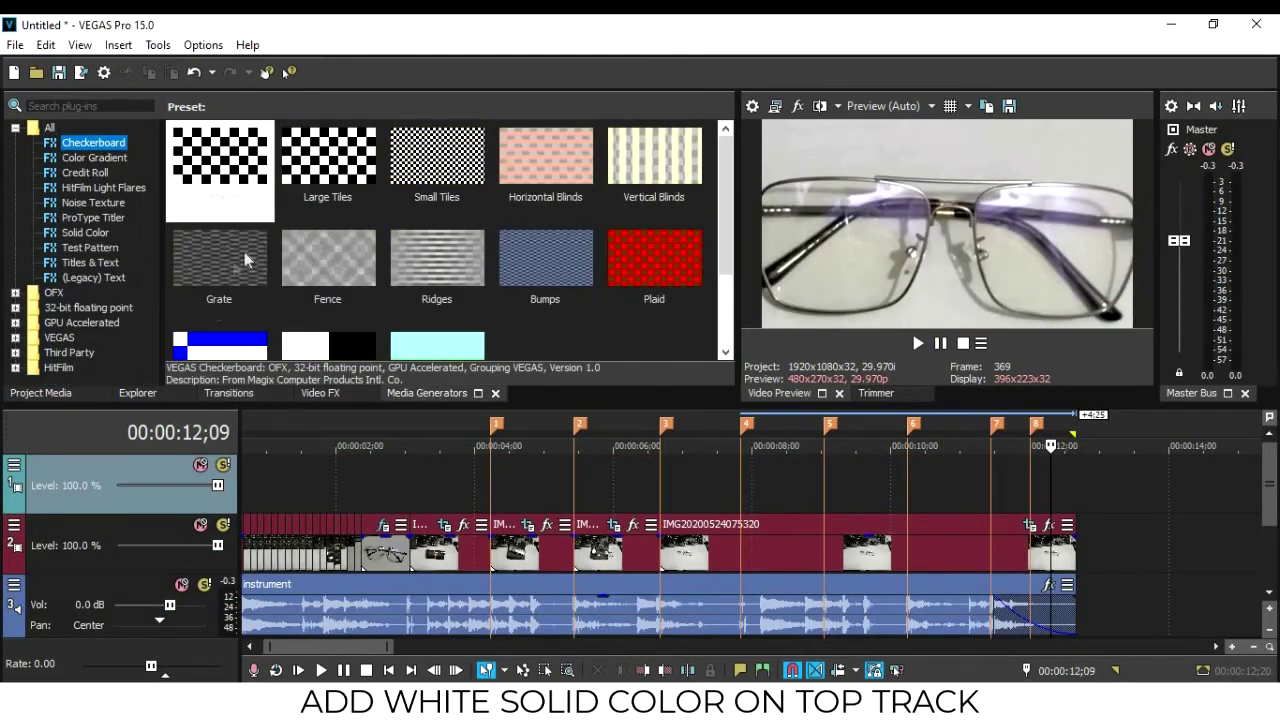
left_click(86, 233)
left_click_drag(219, 160, 912, 490)
Fit the white solid color between marker 8 and 00:00:12;20, splitting it there and deleting the remainder
left_click_drag(1035, 483, 1070, 487)
left_click(1076, 500)
key("s")
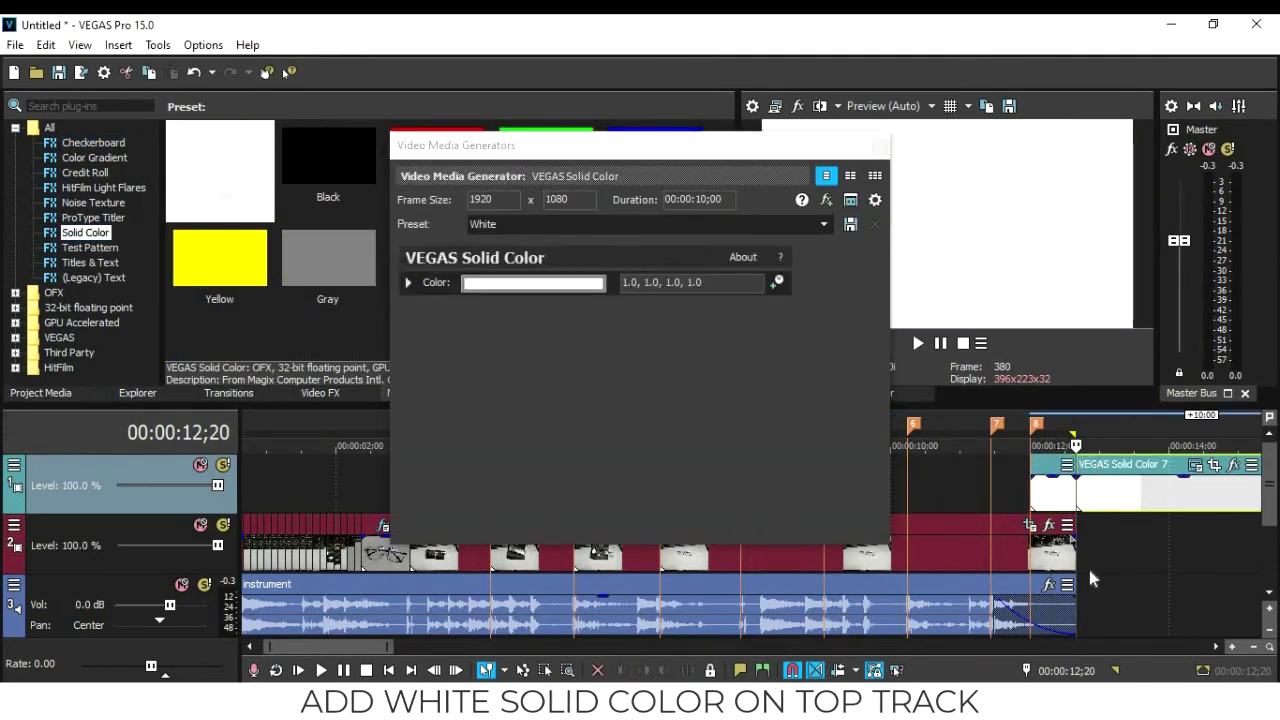
key("Delete")
Set the white solid color's fade-in to span its whole length, preview it, and close the generator settings
left_click_drag(1045, 478, 1066, 480)
key("space")
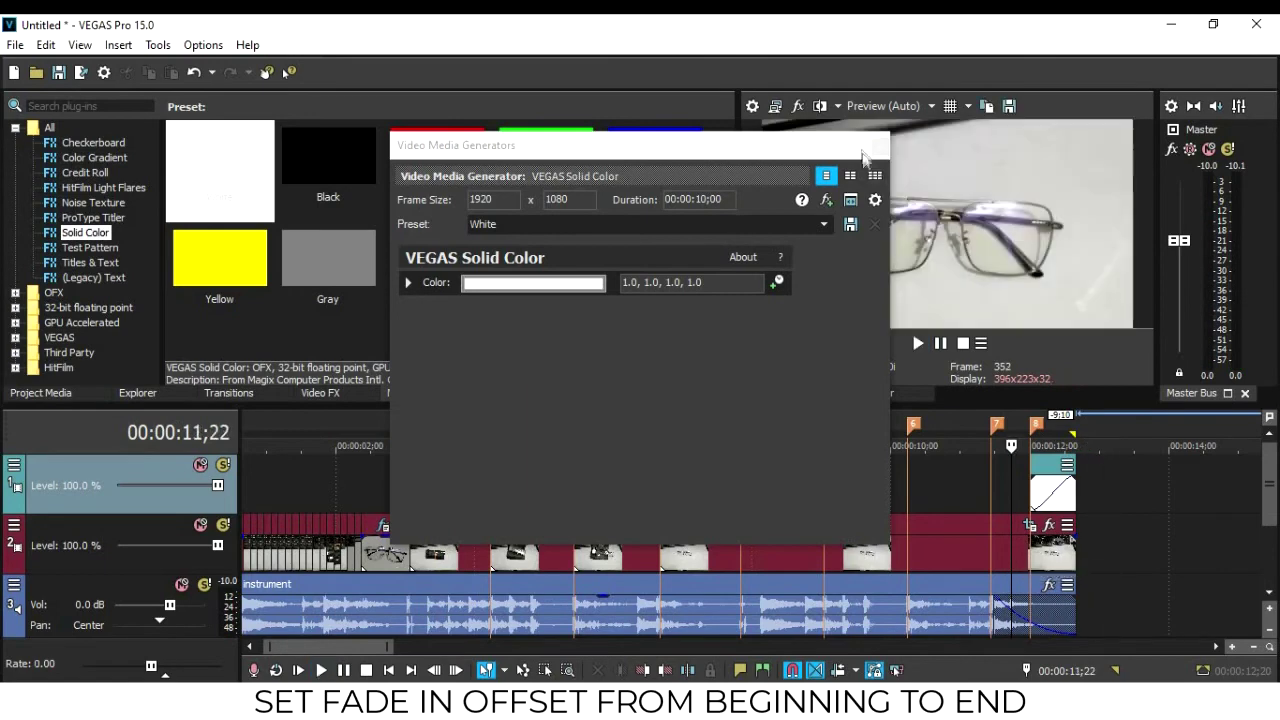
left_click(880, 147)
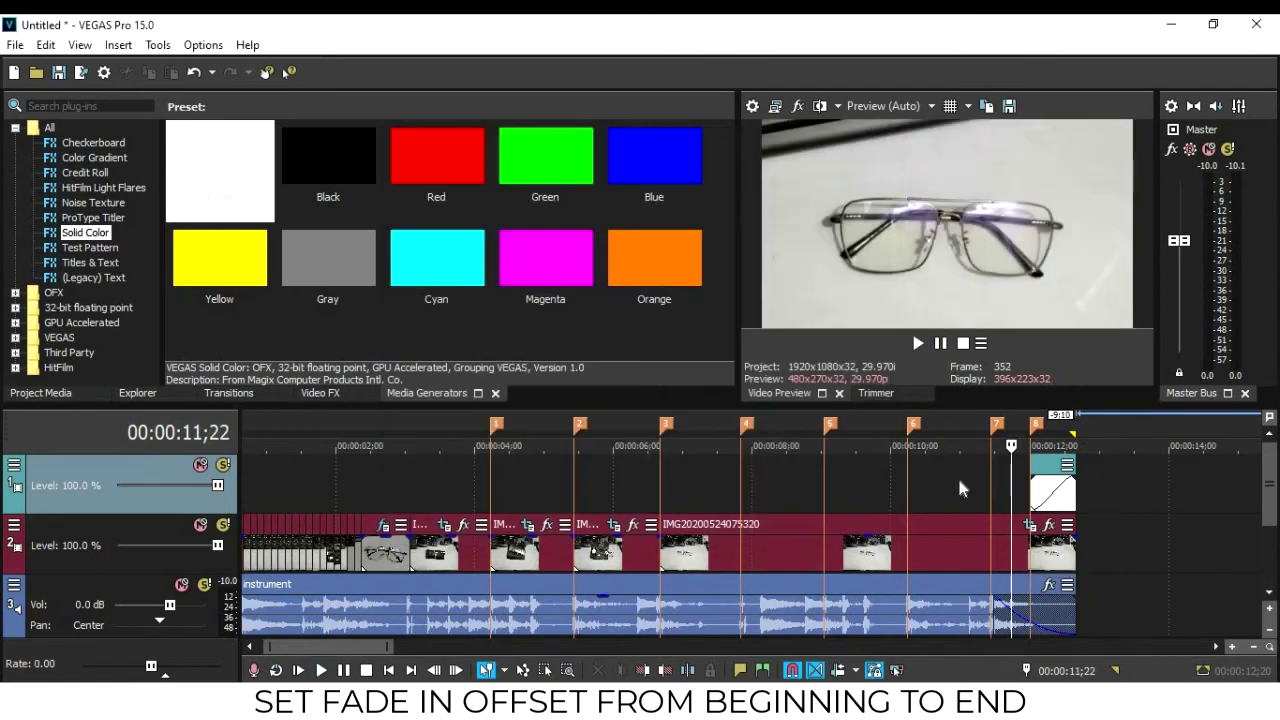
Play the whole video from the beginning to review the result
double_click(610, 613)
scroll(613, 622, "down", 4)
key("space")
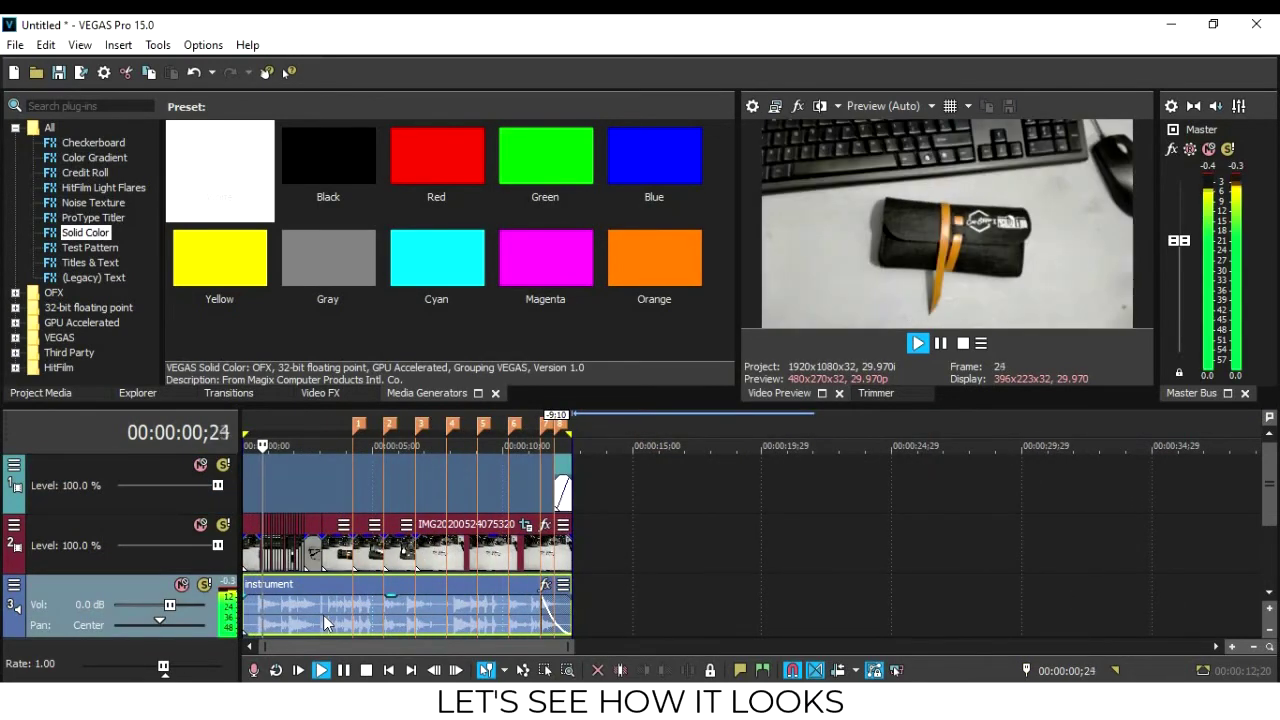